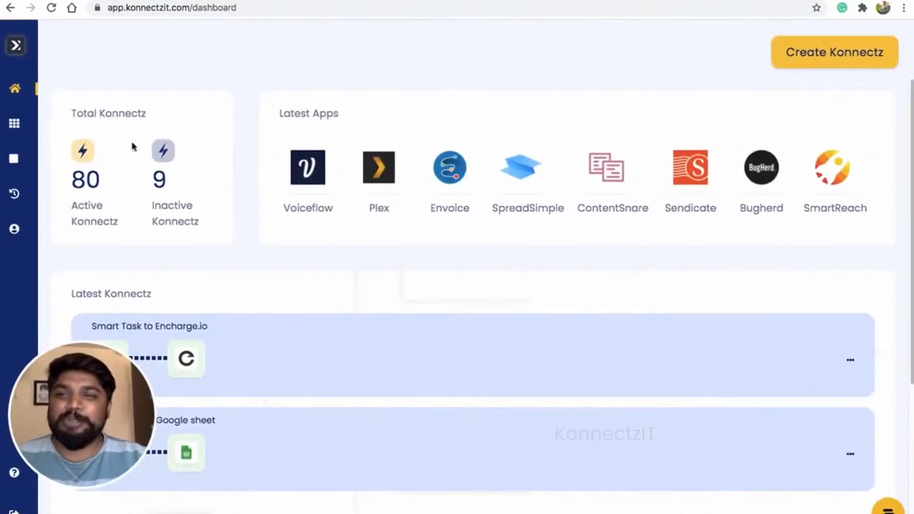
- Open Google Calendar in the authorised Apps list and start adding another account
mouse_move(30, 154)
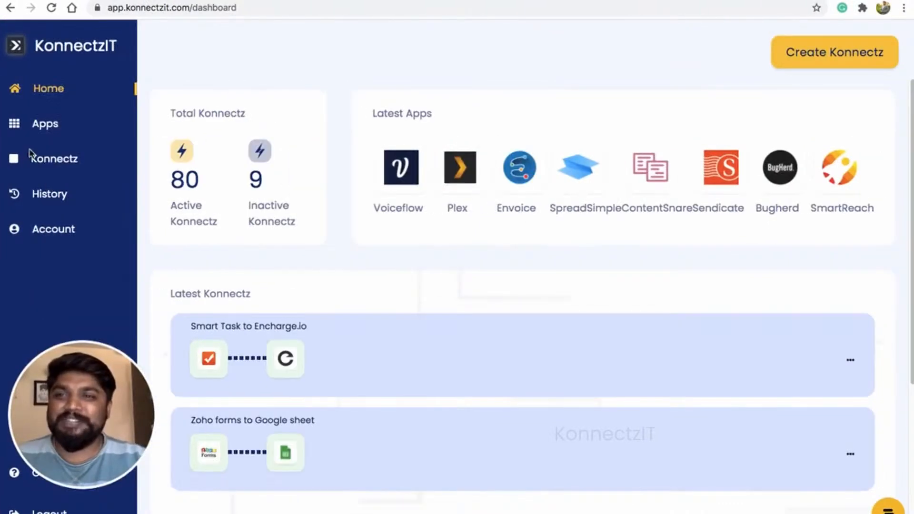
left_click(47, 129)
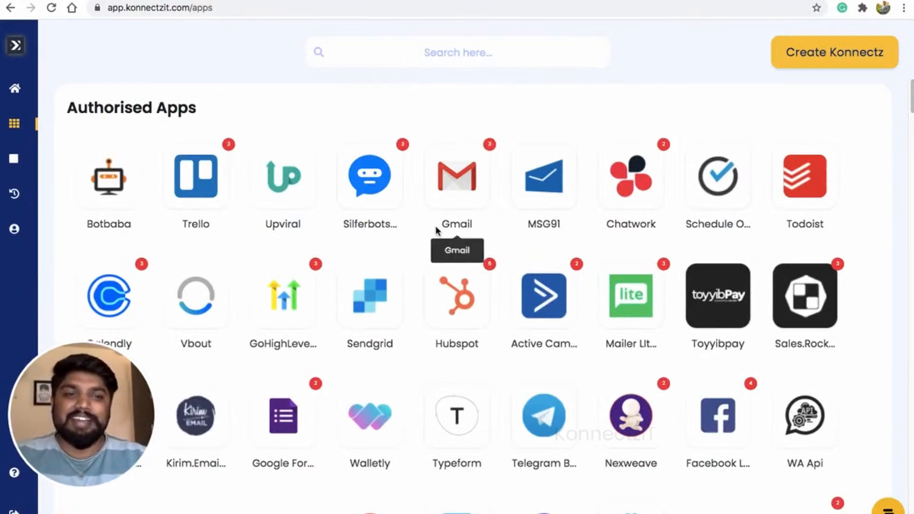
scroll(436, 231, "down", 8)
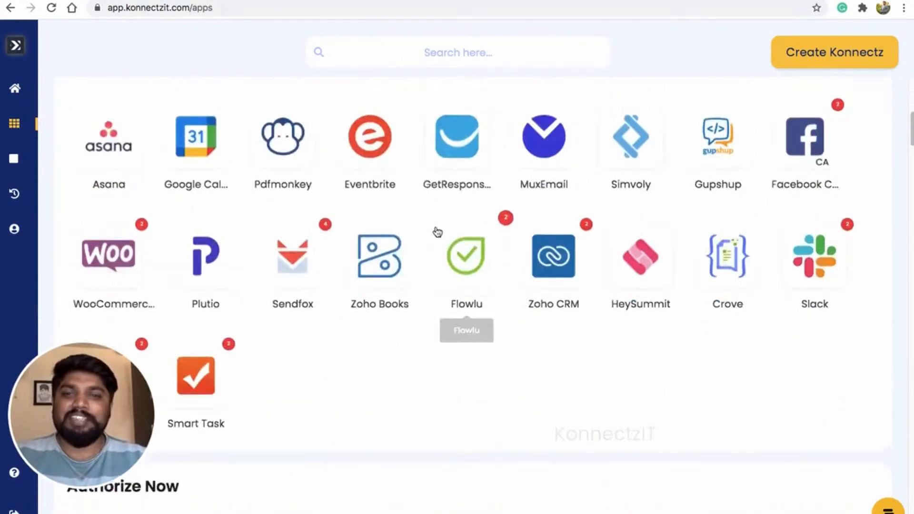
scroll(533, 219, "up", 4)
scroll(534, 219, "up", 1)
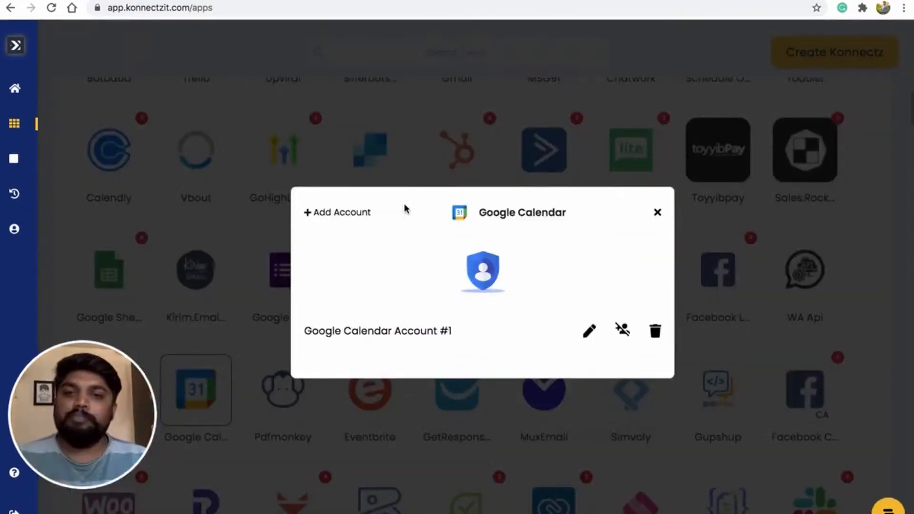
left_click(332, 215)
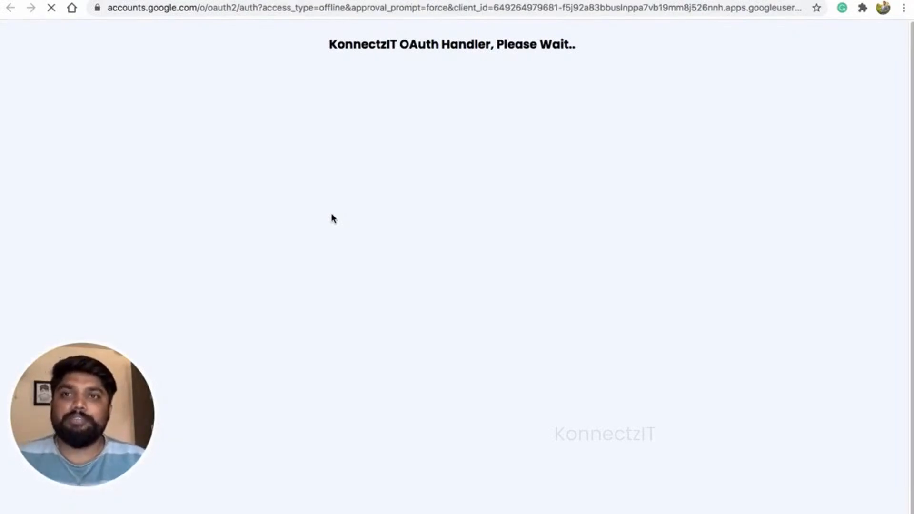
- Choose the Google account and grant KonnectzIT the requested Google Calendar access
left_click(401, 285)
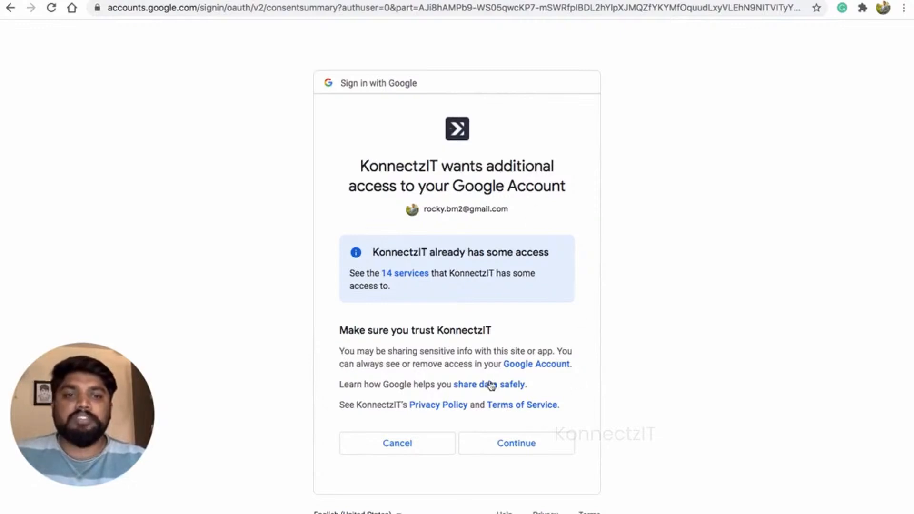
left_click(505, 446)
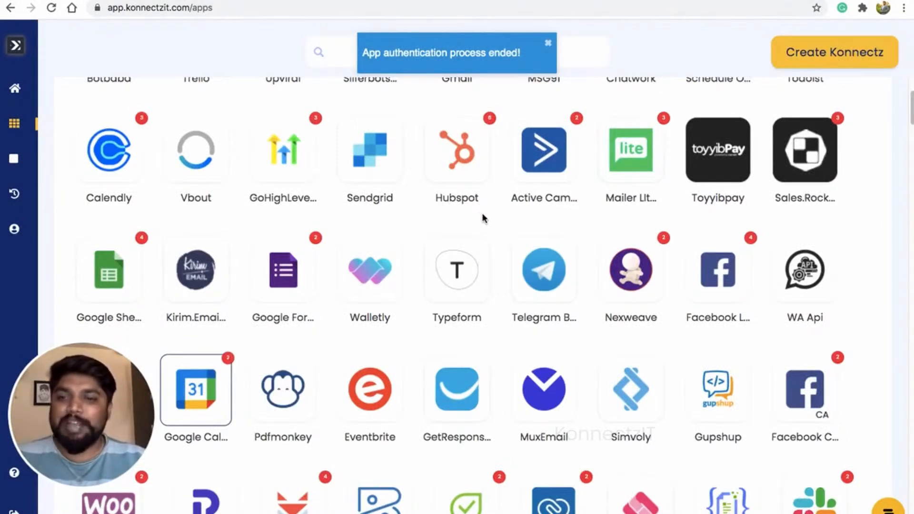
- Create a new Konnectz and place the Zoho Forms app on the canvas as its trigger
scroll(483, 216, "up", 3)
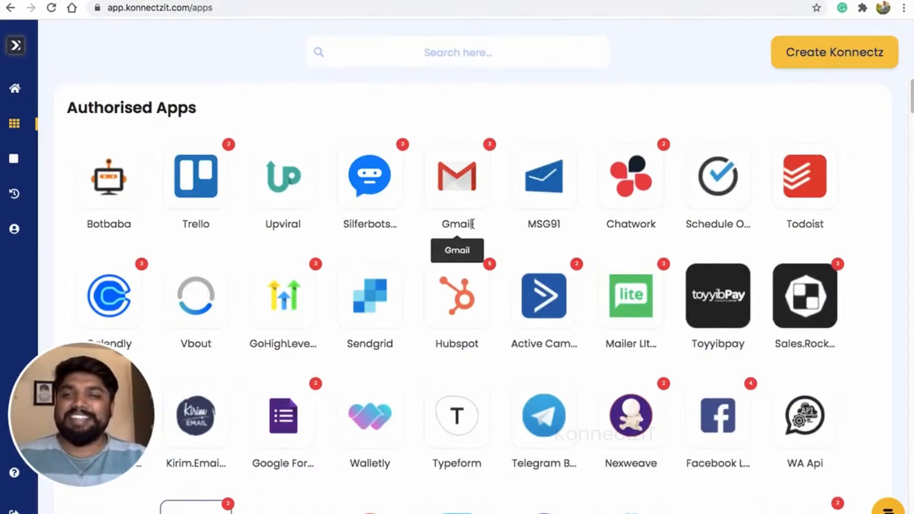
left_click(832, 61)
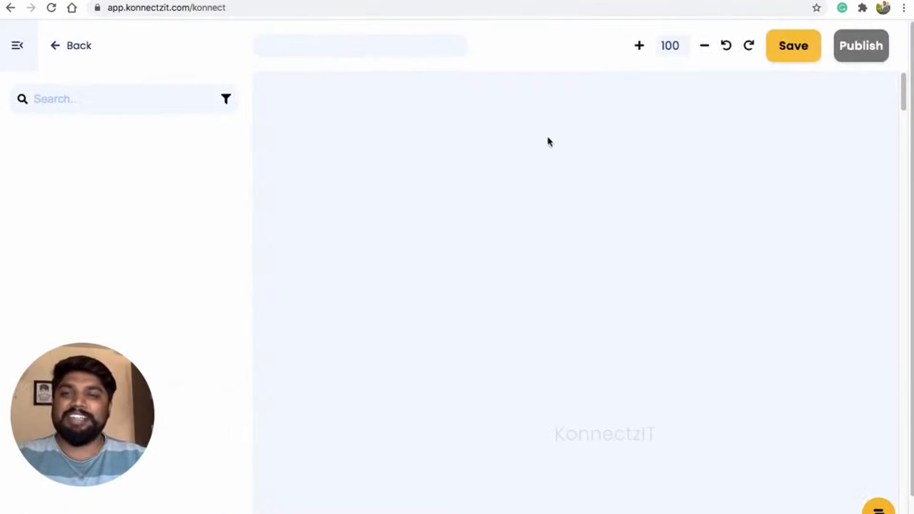
left_click(71, 98)
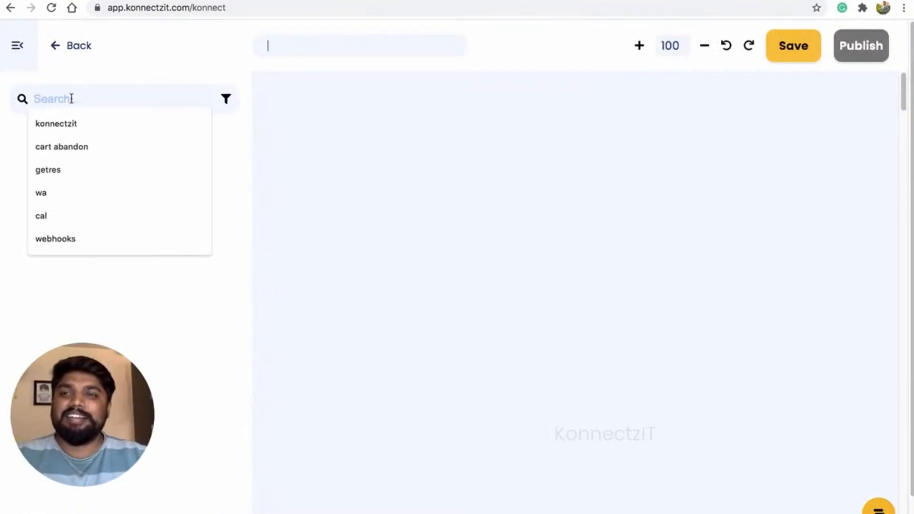
type("zo")
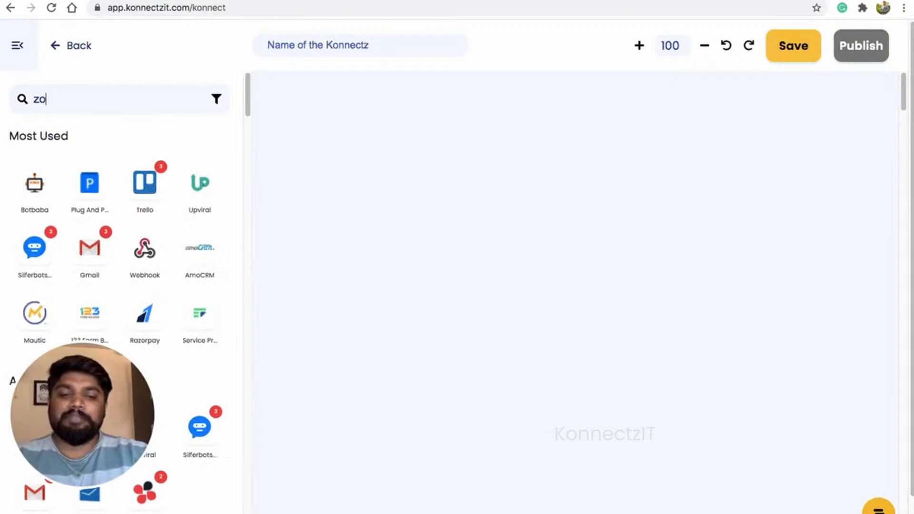
type("ho")
left_click_drag(32, 184, 337, 145)
- Position the Zoho Forms card and set its trigger event to New Form Submitted
left_click(17, 46)
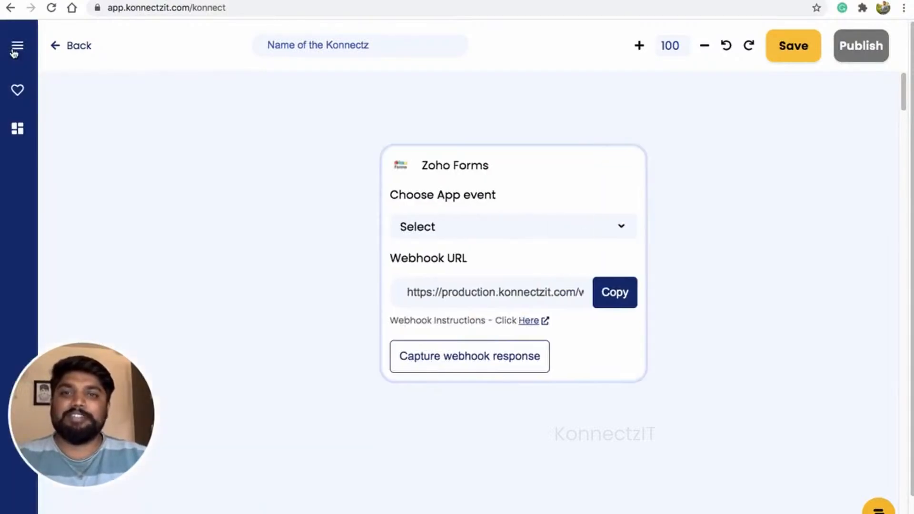
left_click_drag(525, 184, 337, 130)
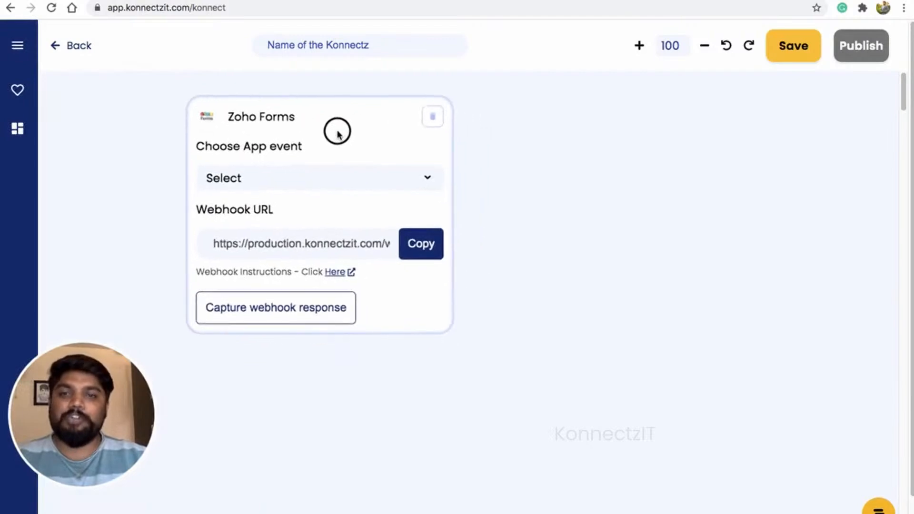
left_click(334, 186)
left_click(316, 203)
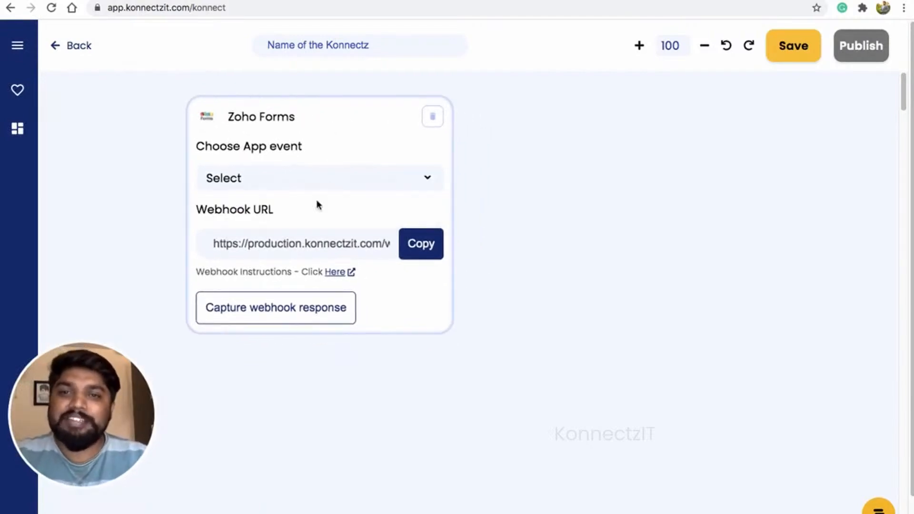
- Paste the KonnectzIT webhook URL into the KonnectzIT Demo form's Webhook URL, save, and capture a response
left_click(435, 249)
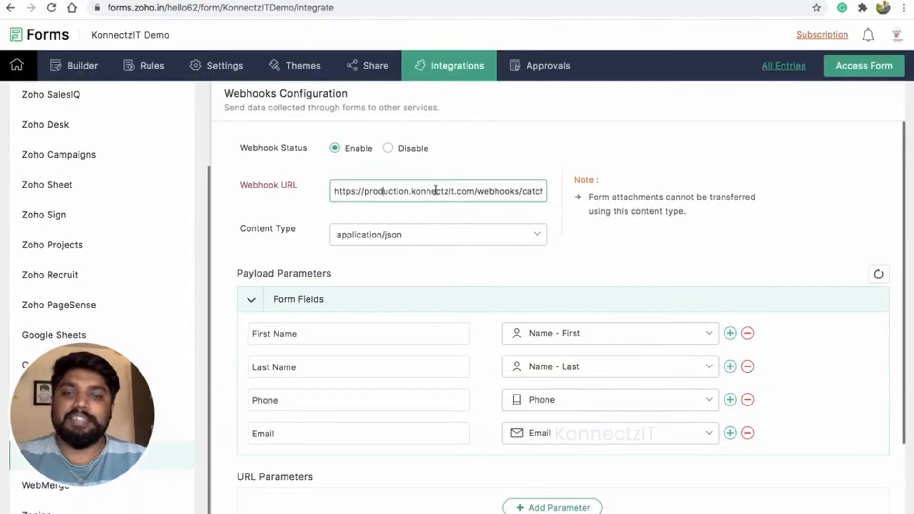
key("super+a")
key("super+v")
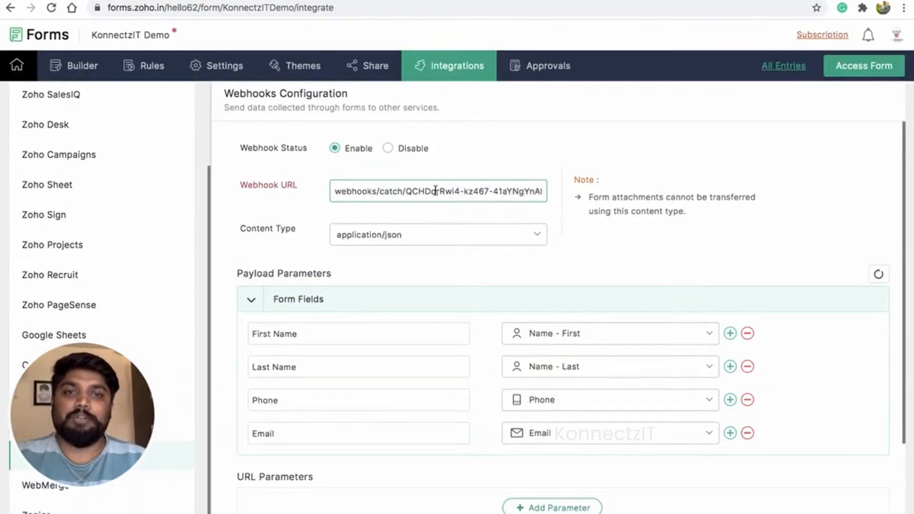
scroll(436, 191, "down", 3)
left_click(274, 507)
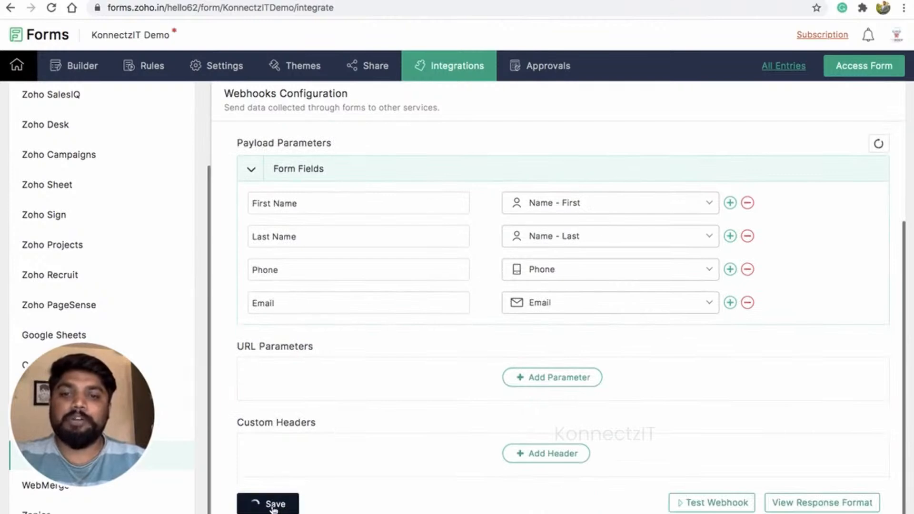
scroll(467, 263, "up", 3)
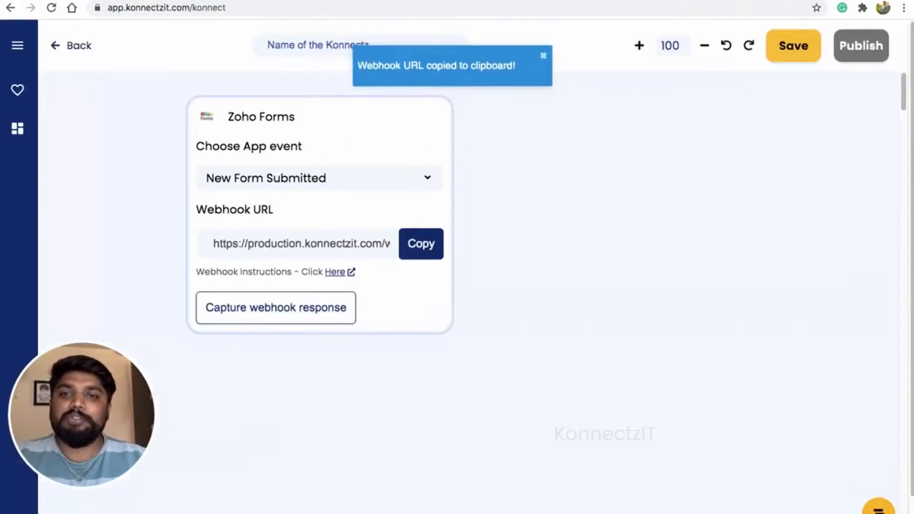
left_click(292, 309)
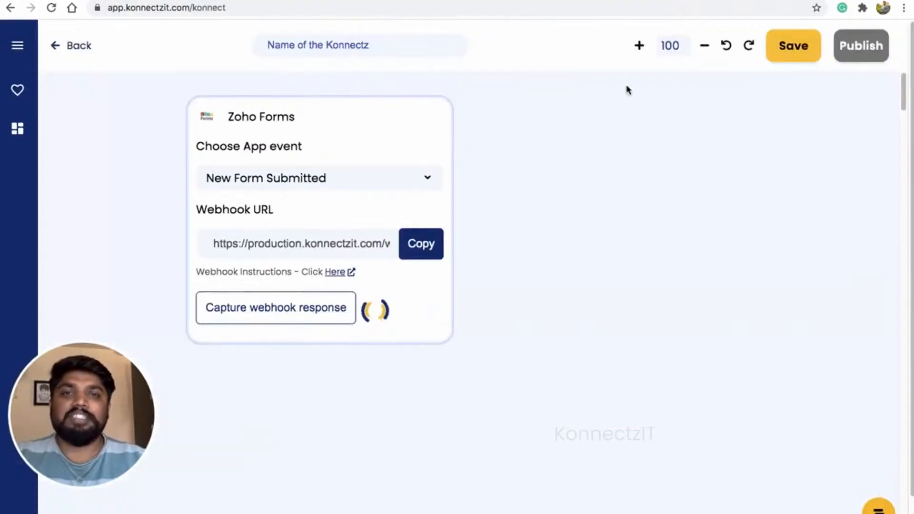
- Open the public KonnectzIT Demo form and fill in the first name, last name and phone number
left_click(654, 0)
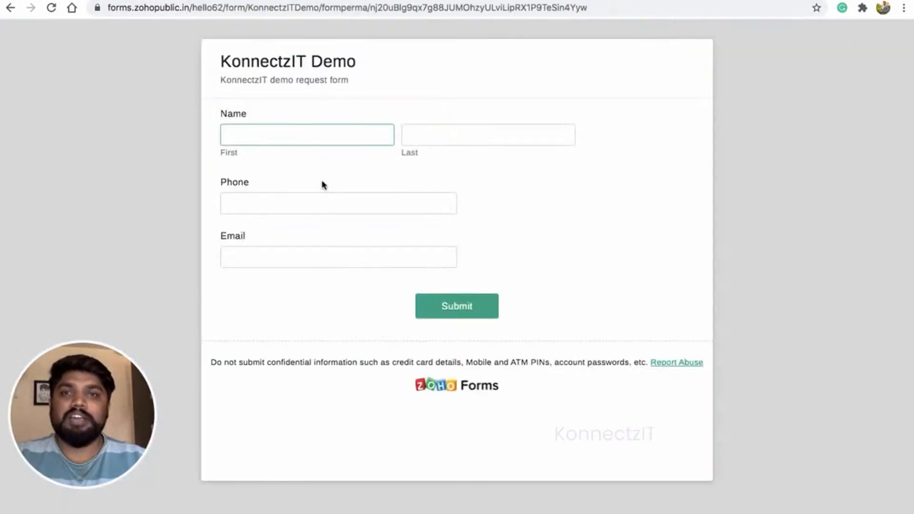
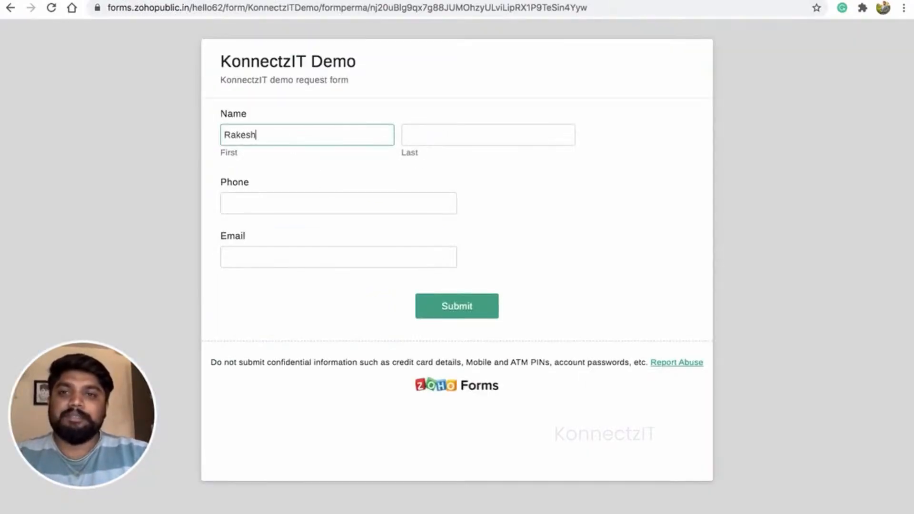
key("Tab")
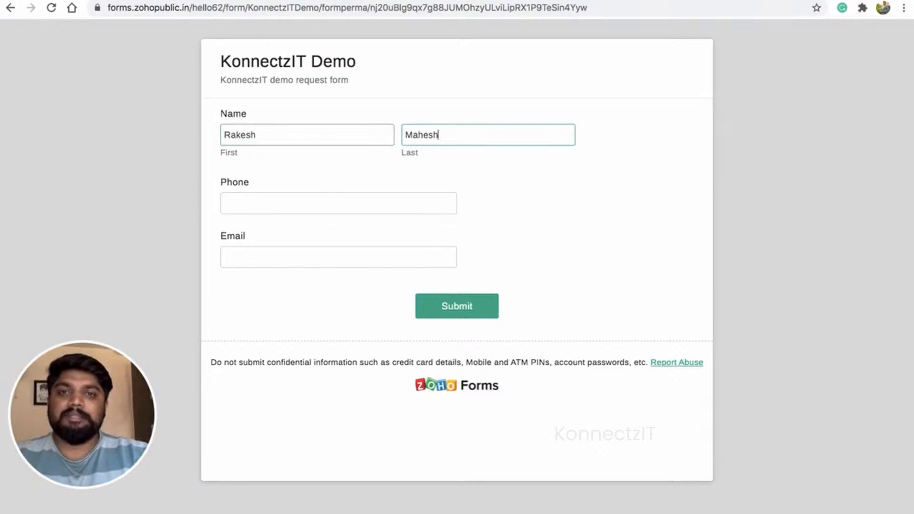
key("Tab")
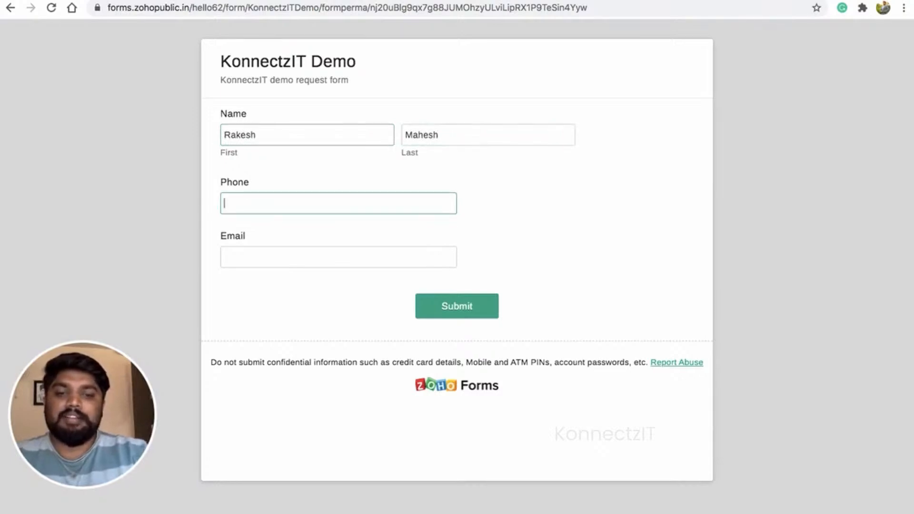
type("1234567890")
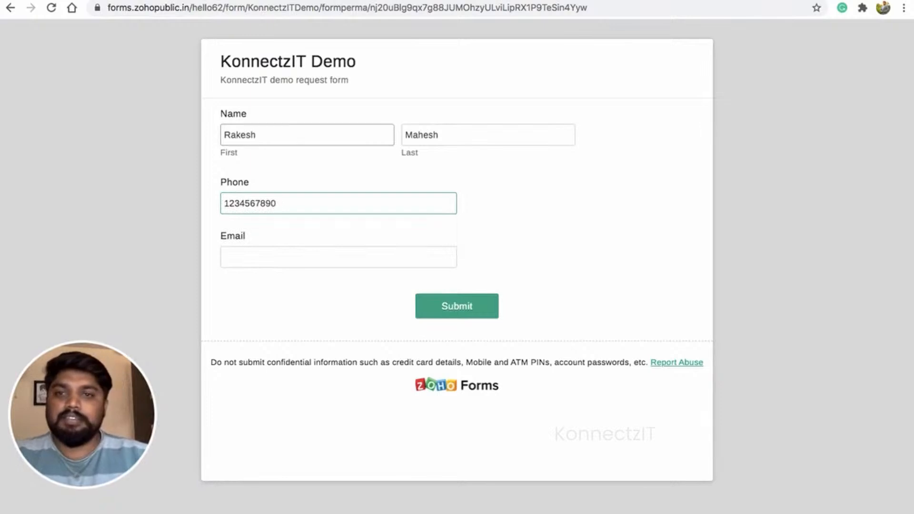
- Enter the contact's e-mail, submit the form, and switch back to the KonnectzIT tab
left_click(294, 261)
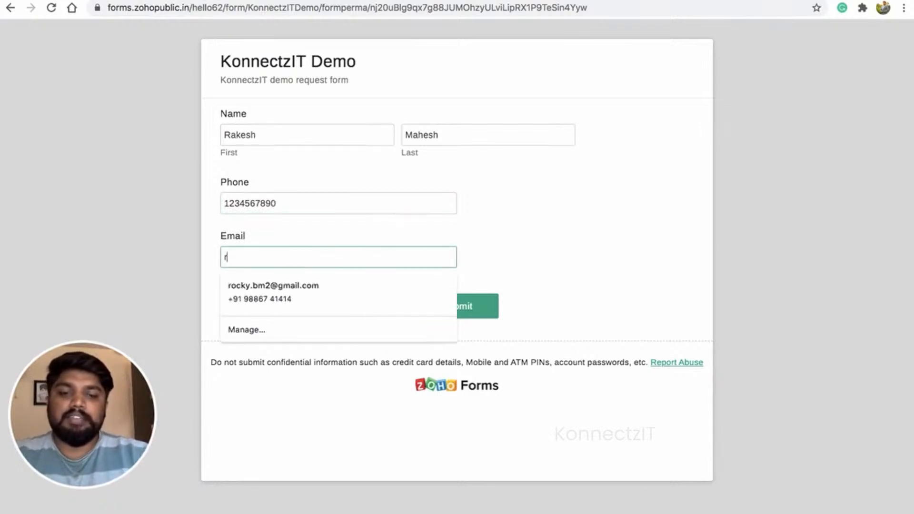
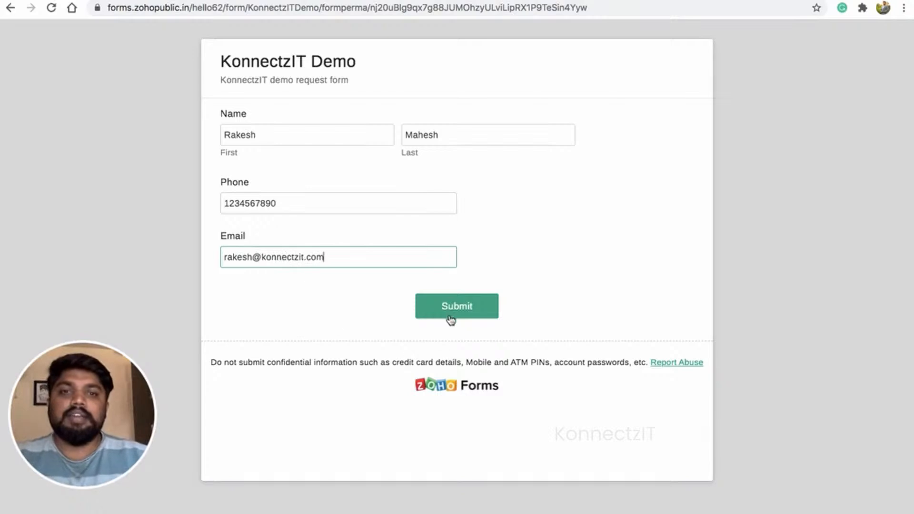
left_click(451, 307)
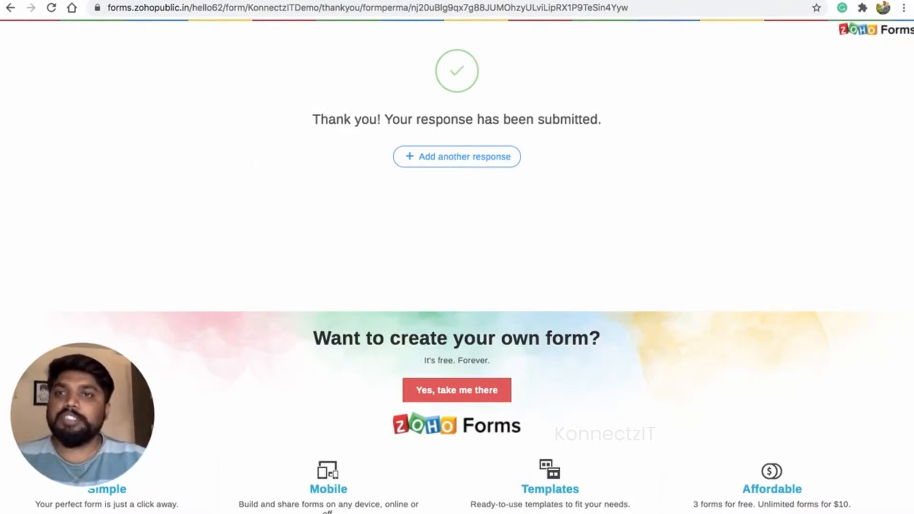
key("ctrl+shift+Tab")
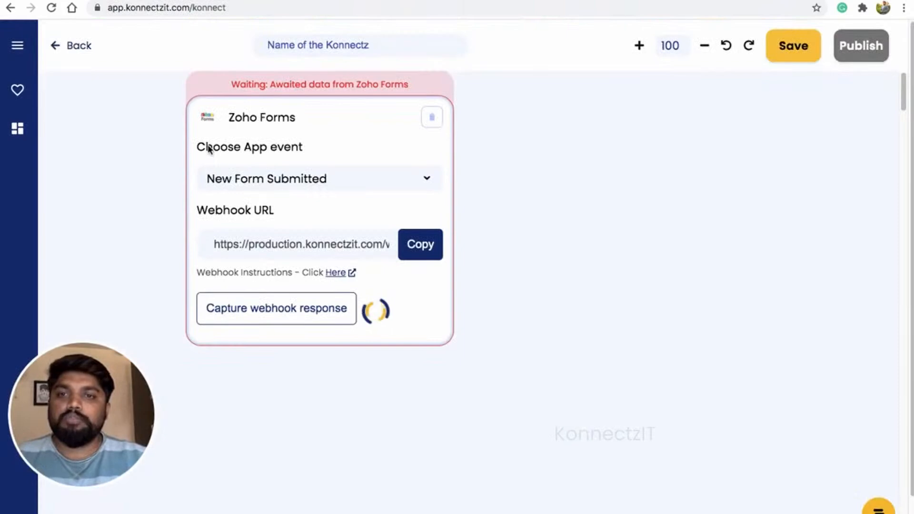
- Check that the Zoho Forms trigger received the test submission and nudge its card left
scroll(208, 148, "down", 2)
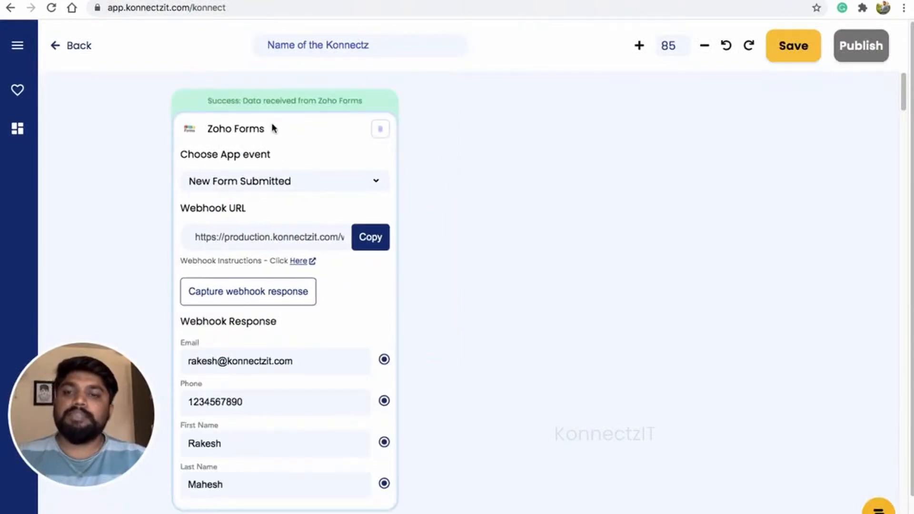
scroll(286, 158, "up", 1)
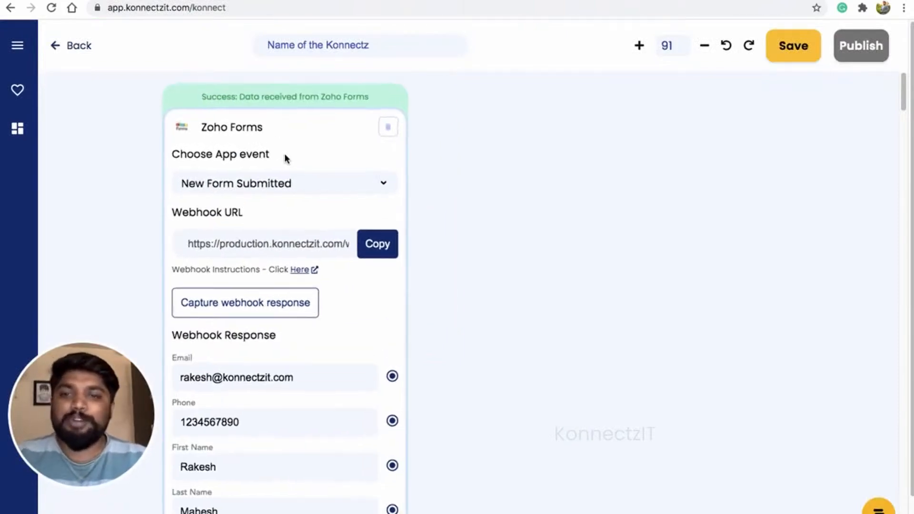
scroll(285, 157, "down", 1)
left_click_drag(303, 134, 296, 130)
- Add a Google Calendar step to the canvas using Google Calendar Account #2
left_click(17, 53)
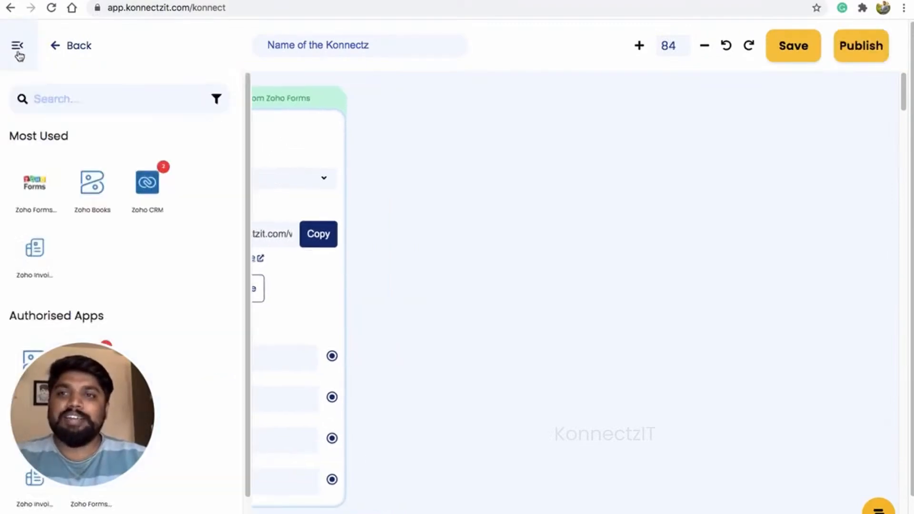
left_click(50, 100)
type("g")
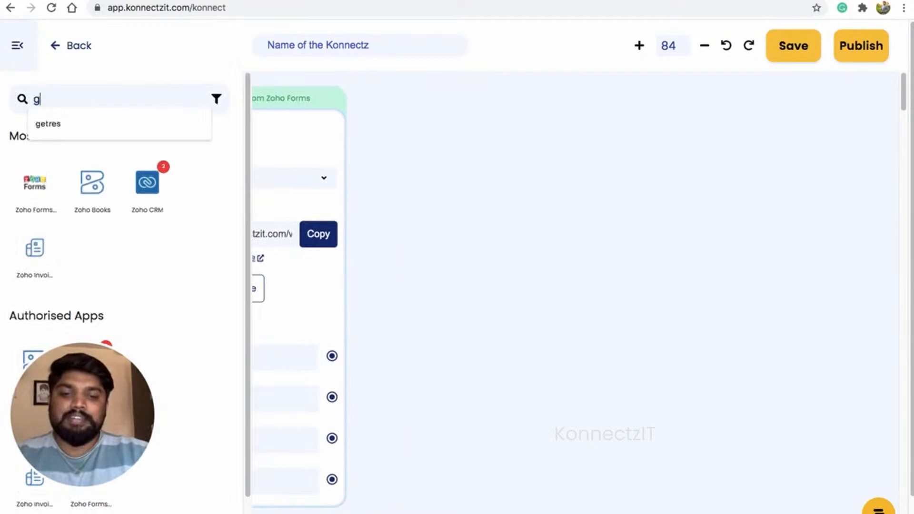
type("oogle")
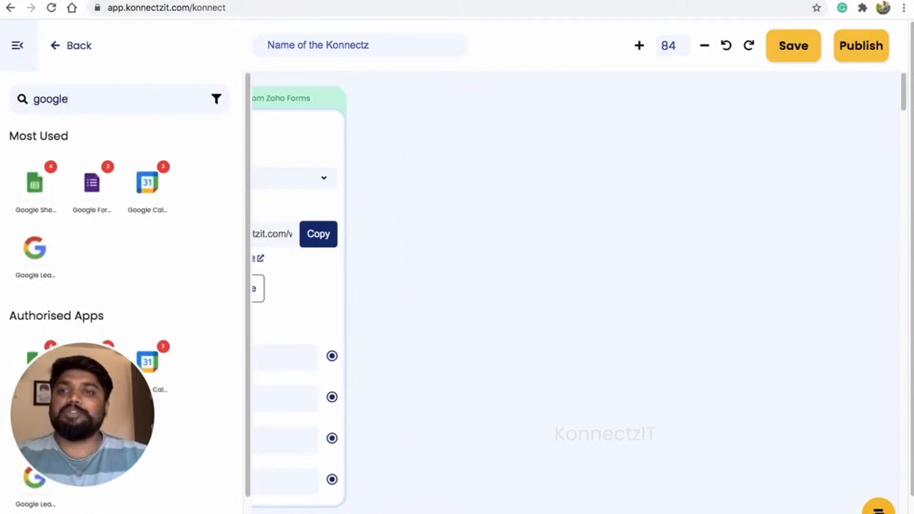
left_click_drag(139, 190, 437, 151)
left_click(547, 218)
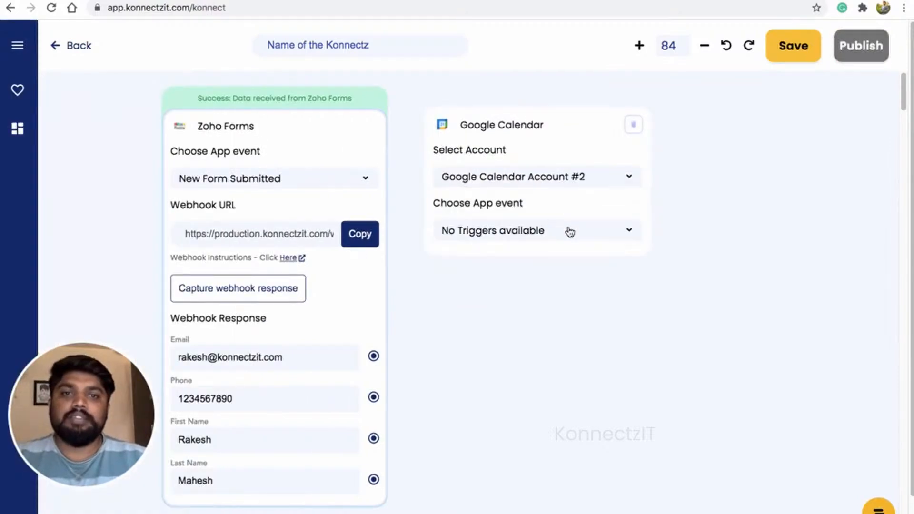
- Open the Google Calendar step's action dropdown and browse the available events
left_click(569, 231)
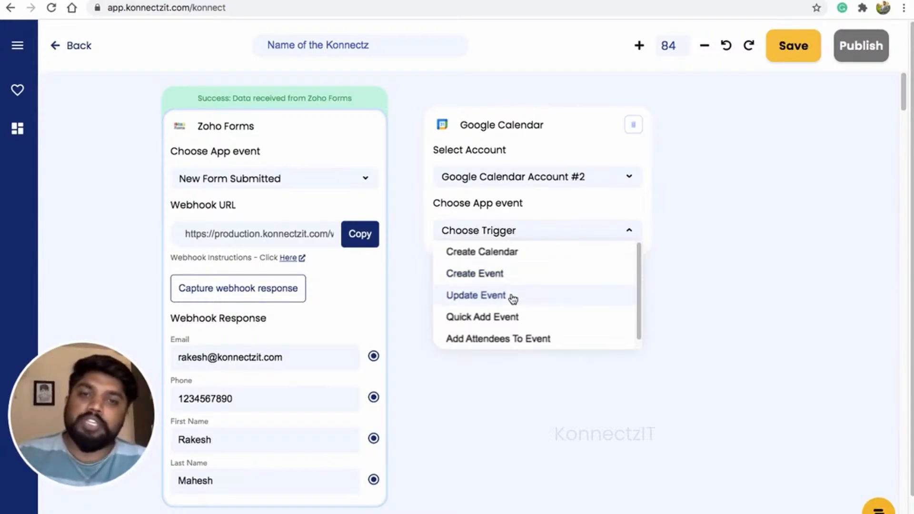
scroll(554, 307, "down", 1)
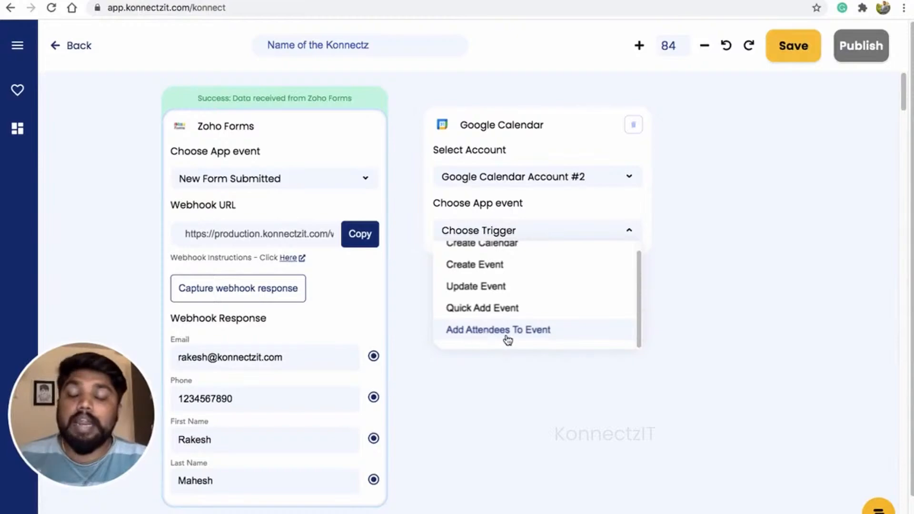
- Set the action to Add Attendees To Event for the KonnectzIT Demo Webinar in the account's calendar
left_click(507, 334)
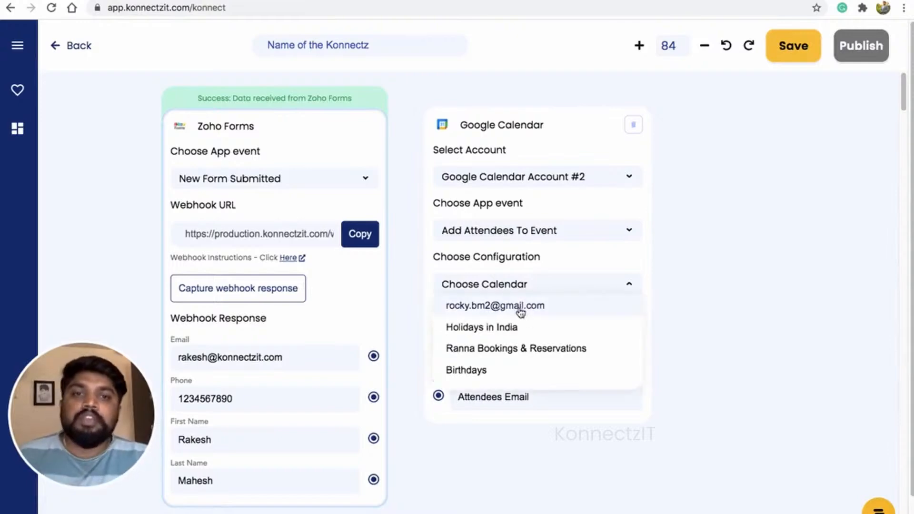
left_click(520, 307)
left_click(531, 313)
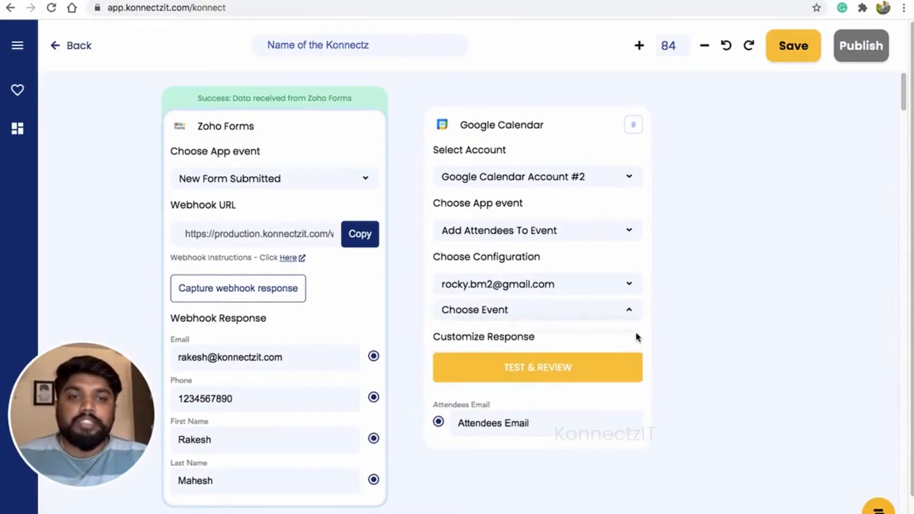
left_click_drag(639, 329, 640, 431)
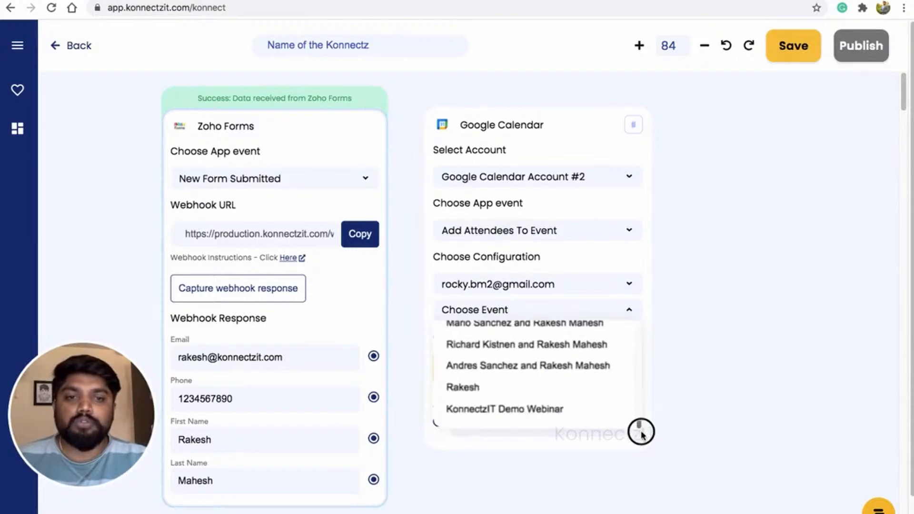
left_click(585, 411)
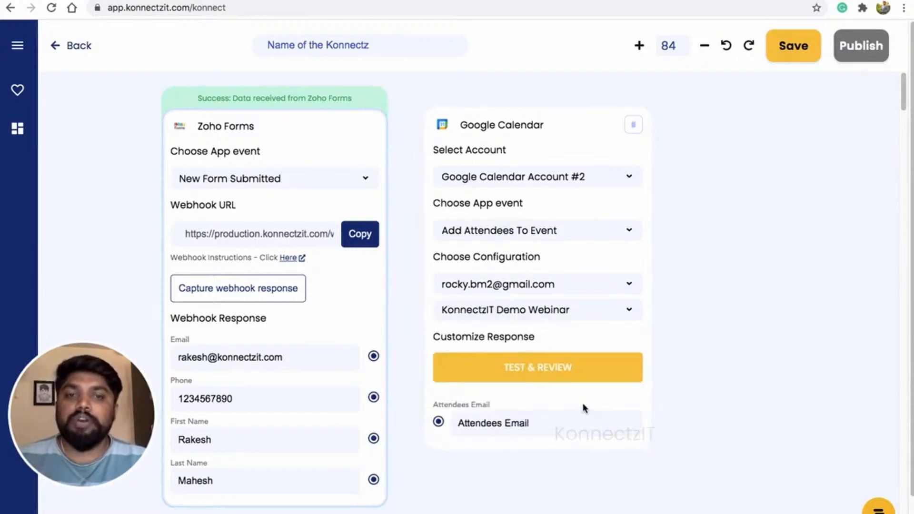
- Map the form's Email field to Attendees Email
left_click_drag(375, 356, 437, 422)
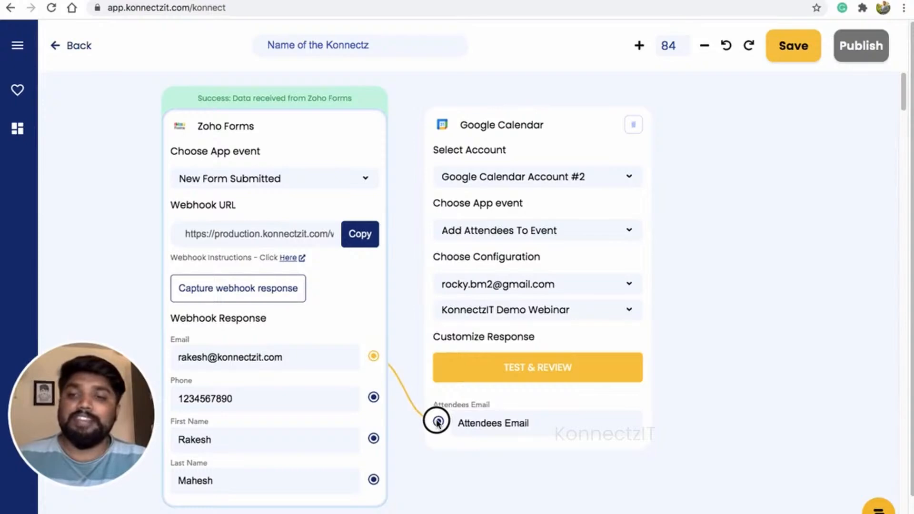
left_click_drag(437, 422, 437, 422)
left_click_drag(572, 136, 569, 143)
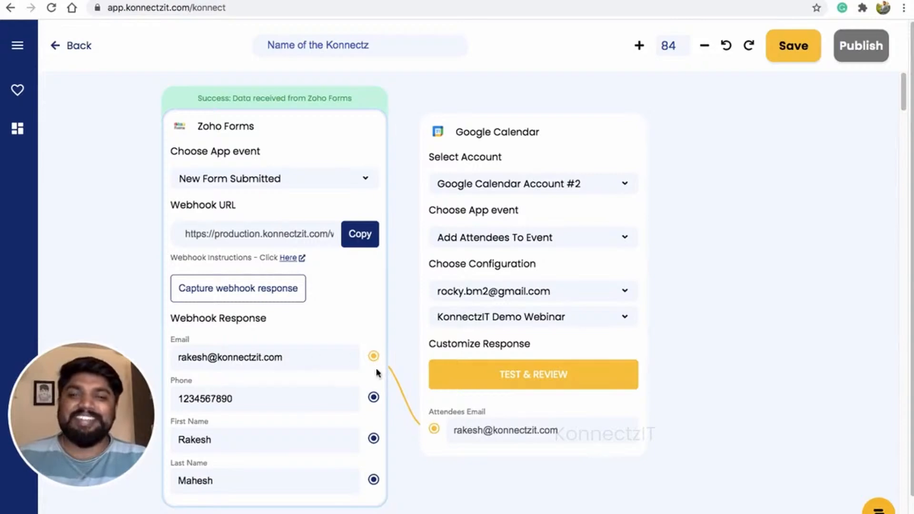
- Test the Google Calendar step and open the response field customization
left_click(531, 378)
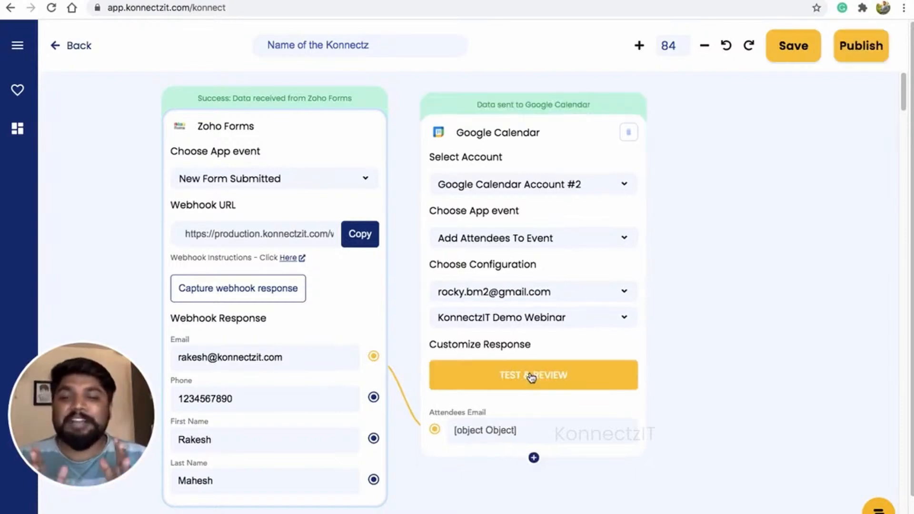
left_click(534, 457)
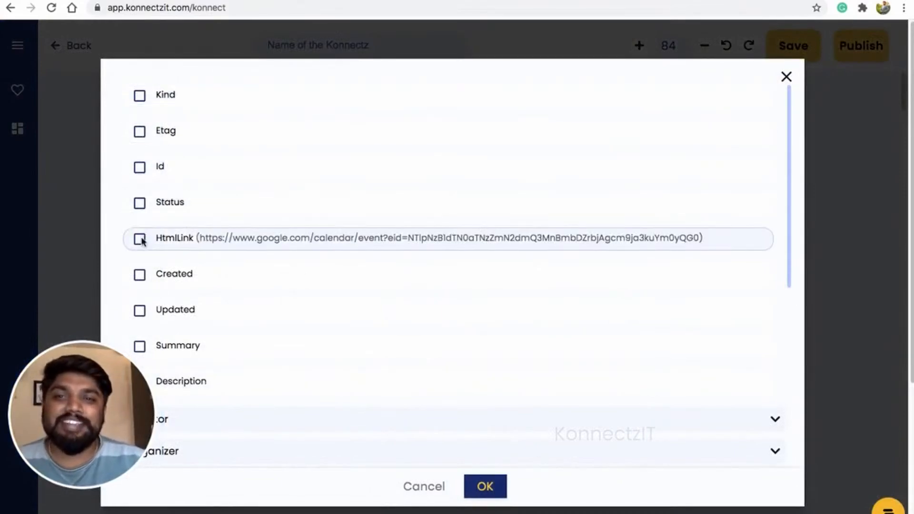
left_click_drag(127, 367, 864, 410)
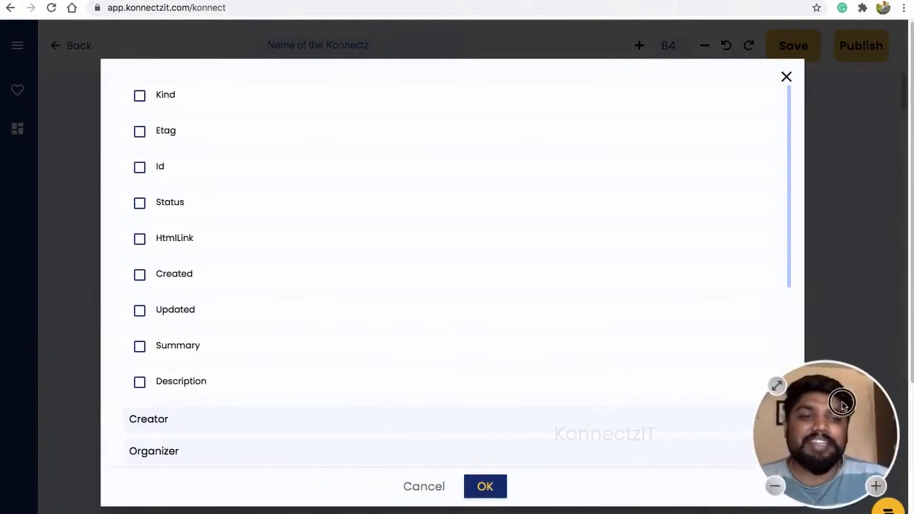
- Add Summary, Description and HangoutLink as extra output fields and confirm
left_click(139, 348)
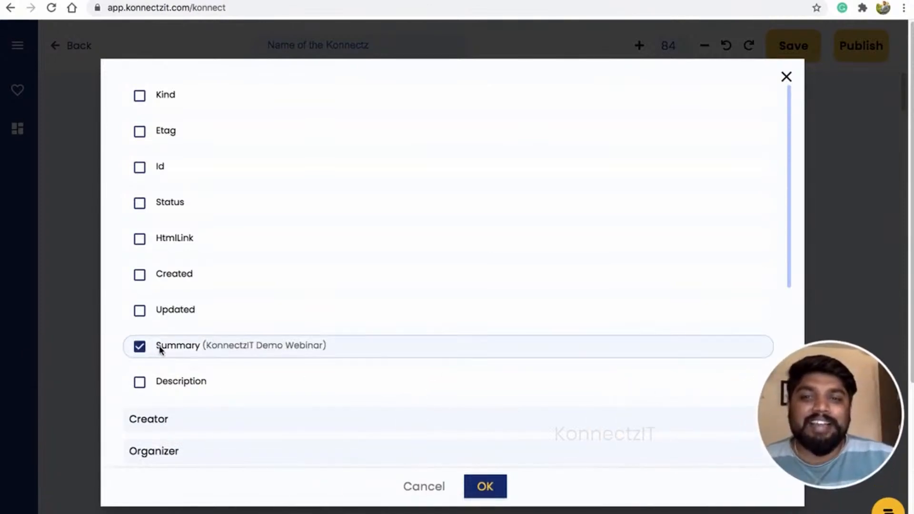
left_click(141, 383)
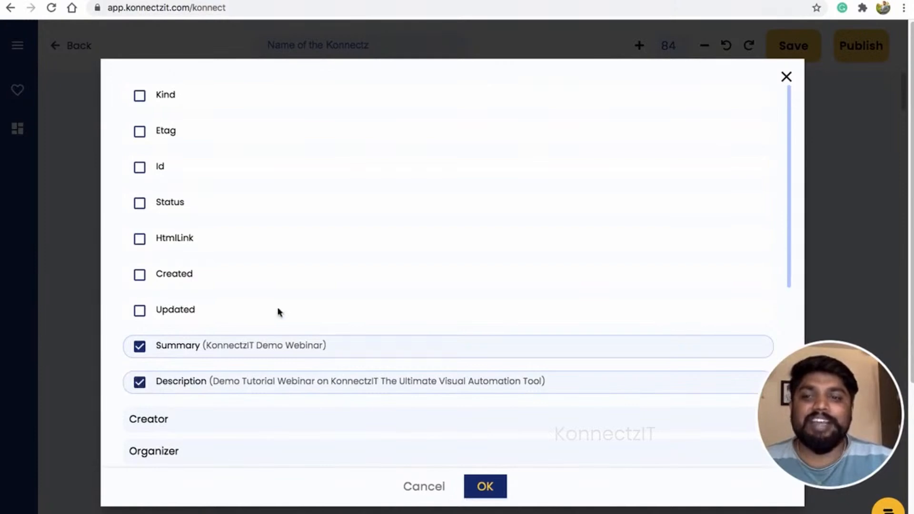
scroll(278, 310, "down", 5)
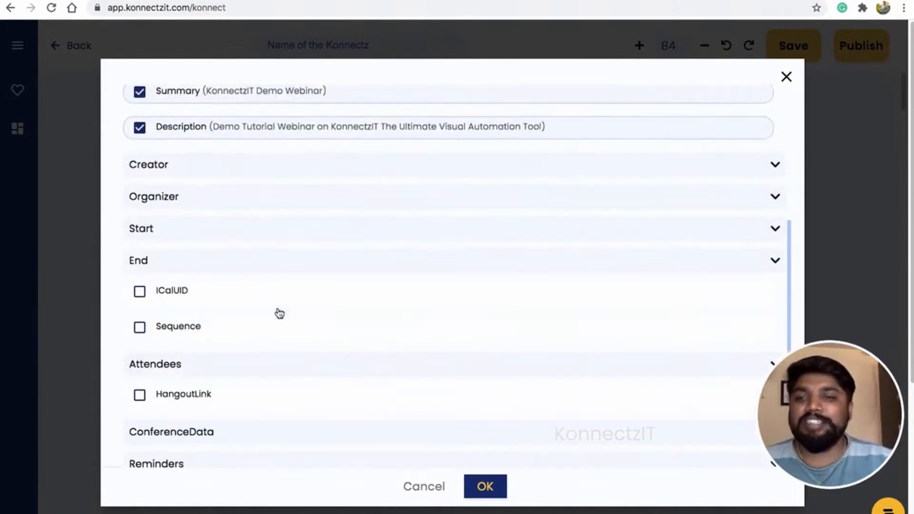
left_click(140, 395)
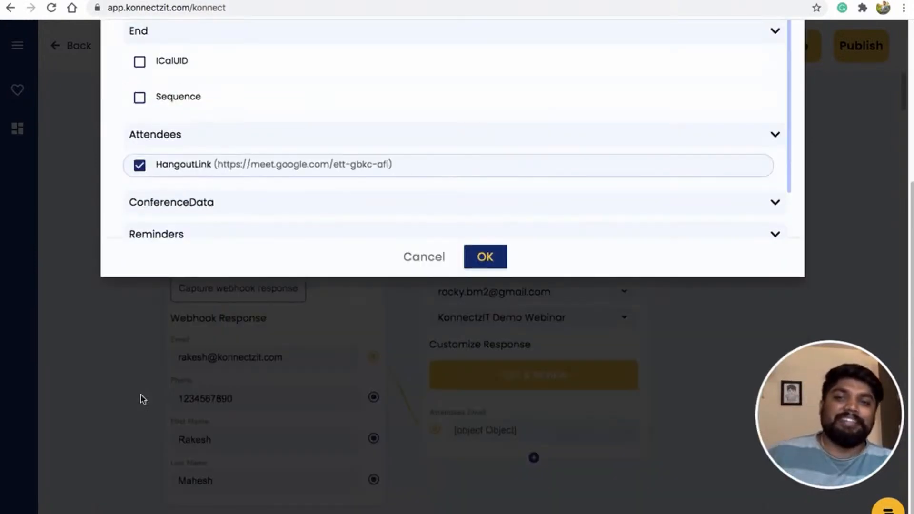
scroll(194, 157, "up", 5)
scroll(197, 158, "down", 5)
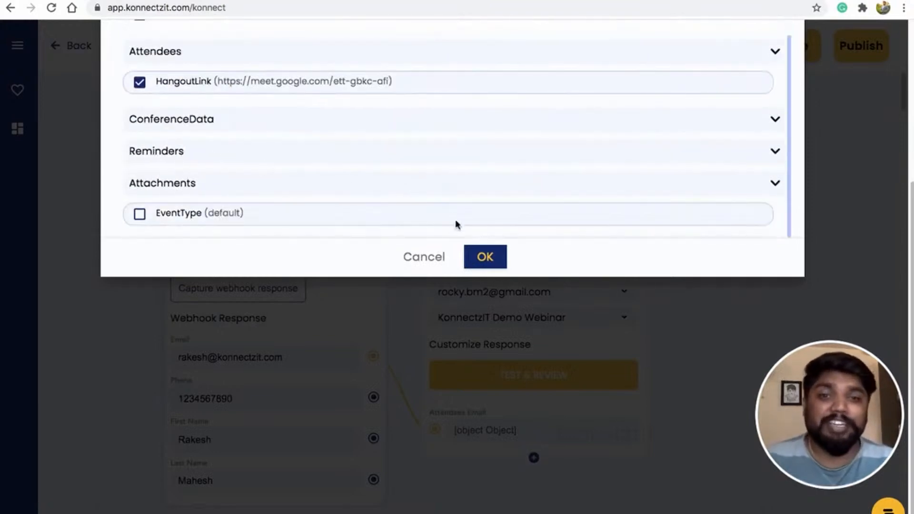
left_click(487, 265)
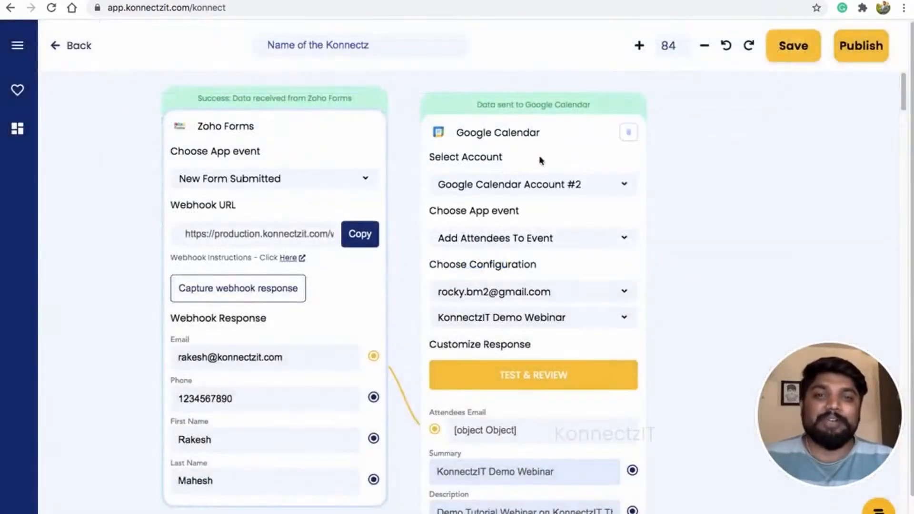
- Reposition the Google Calendar card and pan the canvas left to make room
left_click_drag(551, 130, 550, 116)
left_click_drag(753, 236, 696, 235)
scroll(696, 233, "down", 2)
left_click_drag(695, 268, 668, 245)
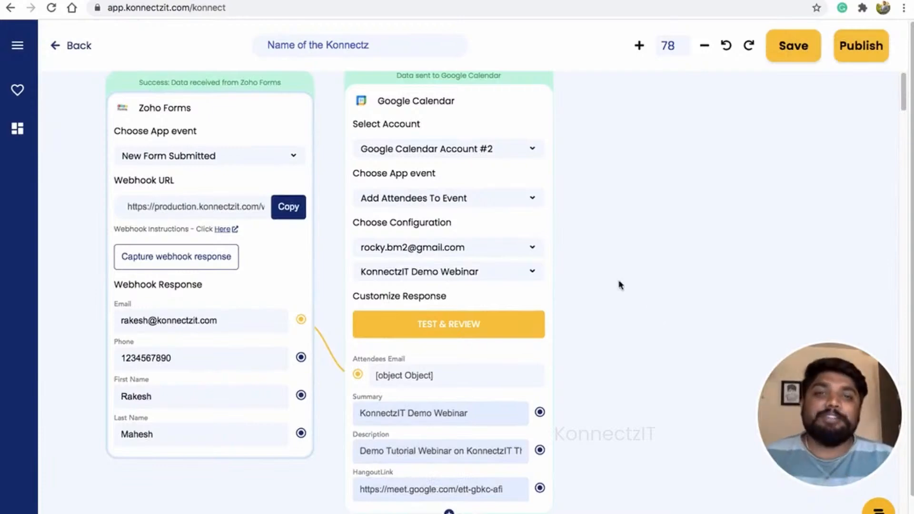
scroll(510, 203, "down", 2)
left_click_drag(605, 204, 540, 202)
- Place a Text Formatter step beside the Google Calendar step with the app list closed
left_click(10, 48)
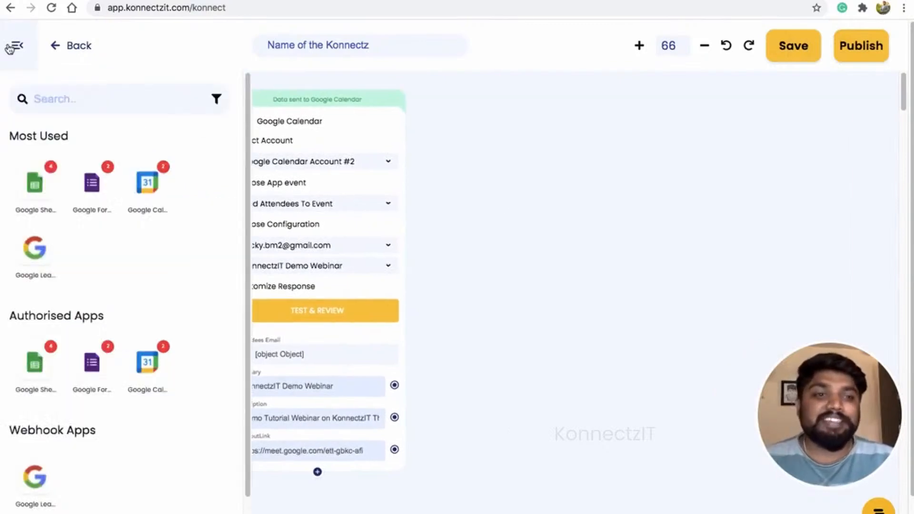
scroll(78, 309, "down", 3)
left_click_drag(150, 471, 460, 193)
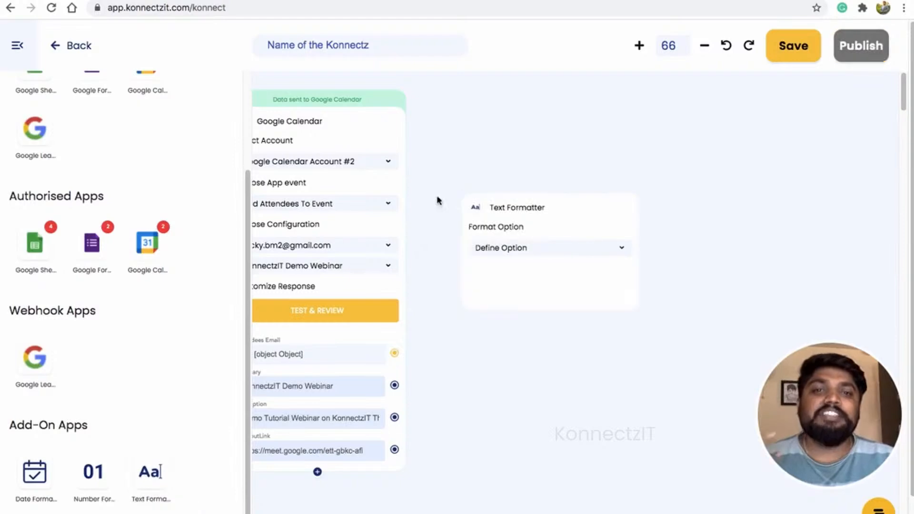
left_click(18, 48)
left_click_drag(602, 217, 563, 126)
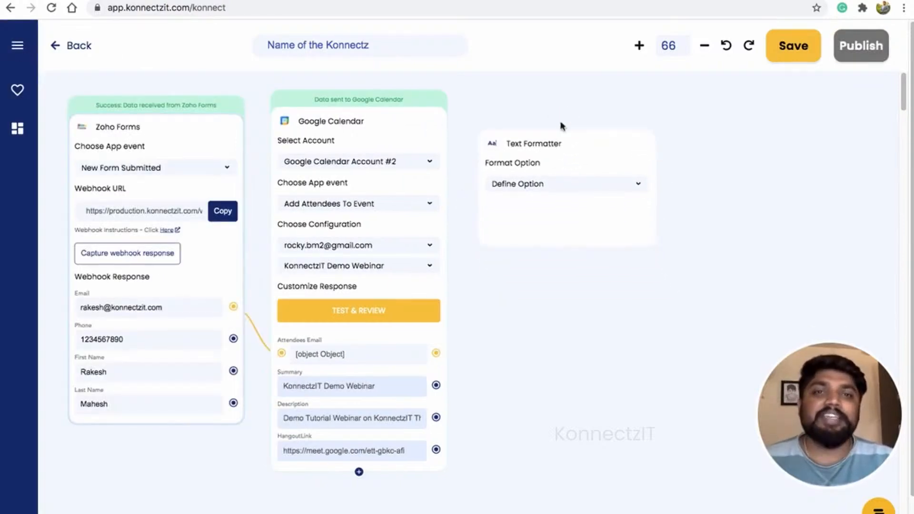
- Switch the Text Formatter to Merge Text and wire First Name, Last Name, Summary and HangoutLink into its Text input
left_click(552, 190)
left_click(547, 200)
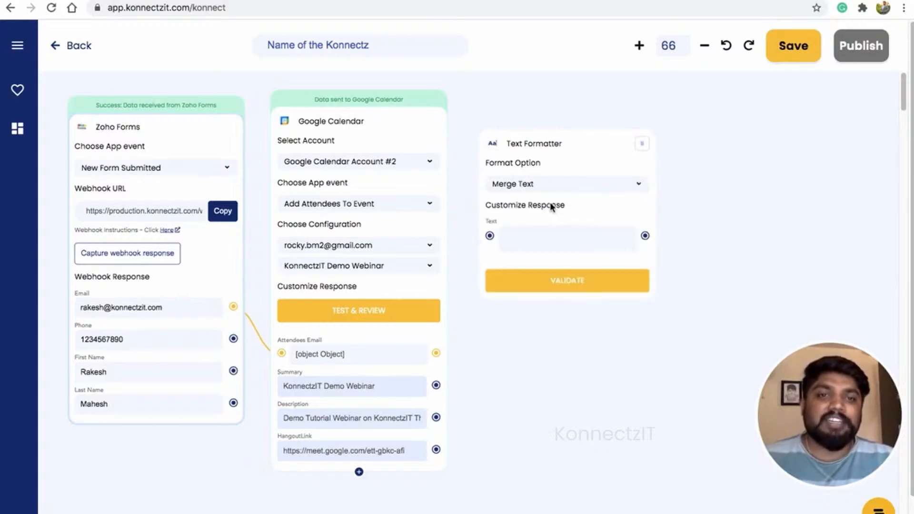
left_click(233, 371)
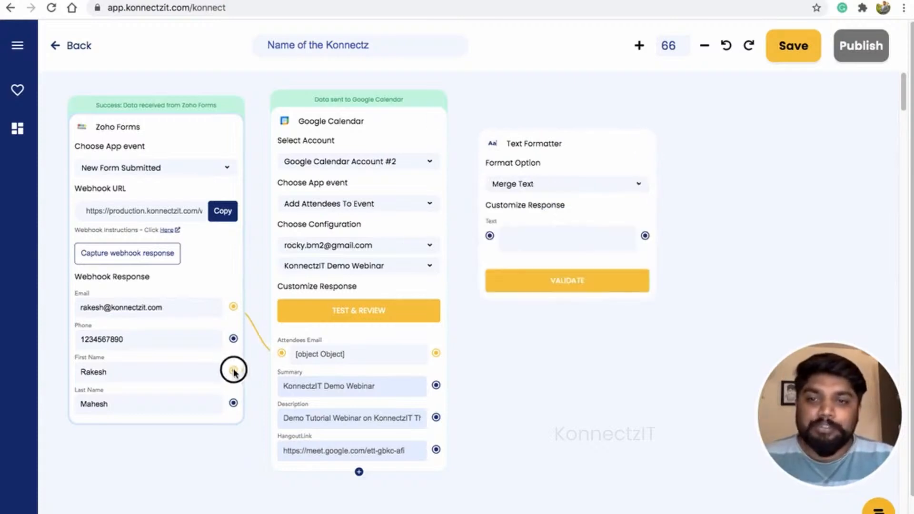
left_click(490, 236)
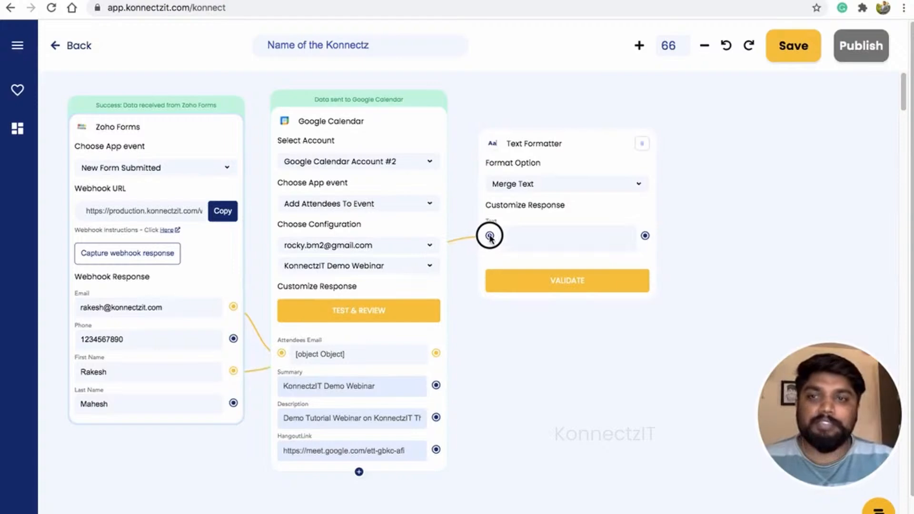
left_click(233, 403)
left_click_drag(408, 282, 490, 236)
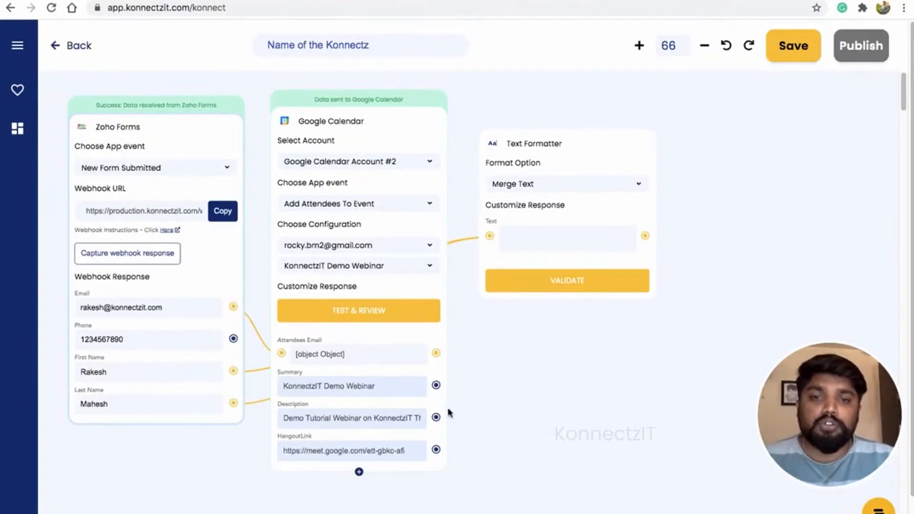
left_click(436, 387)
left_click_drag(437, 389, 490, 238)
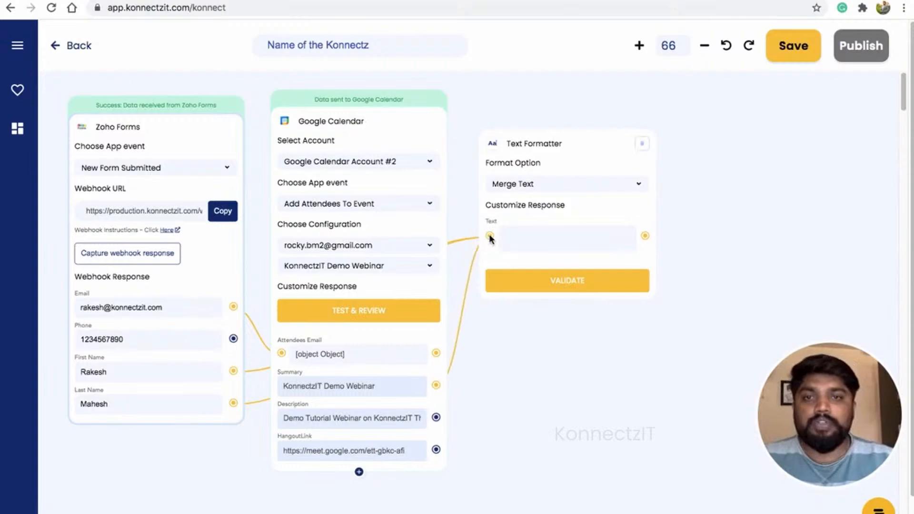
left_click(436, 449)
left_click_drag(436, 450, 491, 236)
- Start the message with 'Hi' followed by the First Name and Last Name placeholders and a comma
left_click(518, 236)
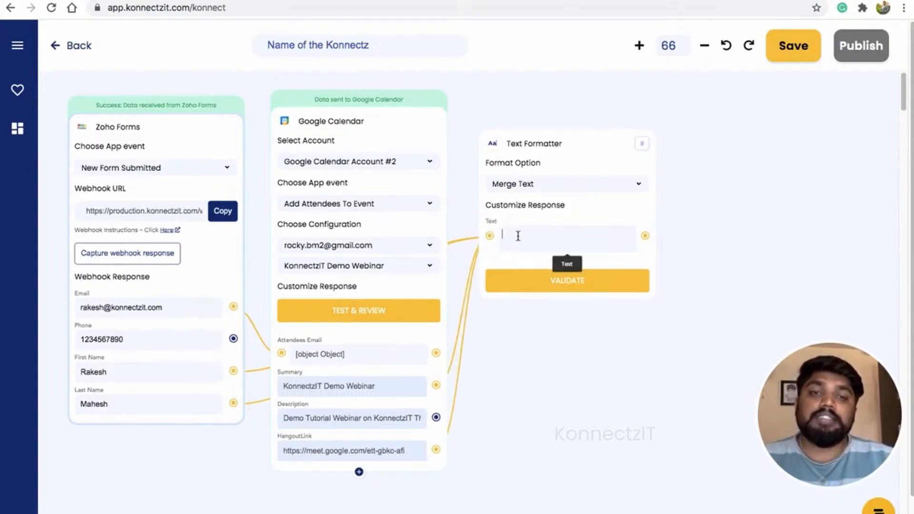
scroll(518, 236, "up", 2)
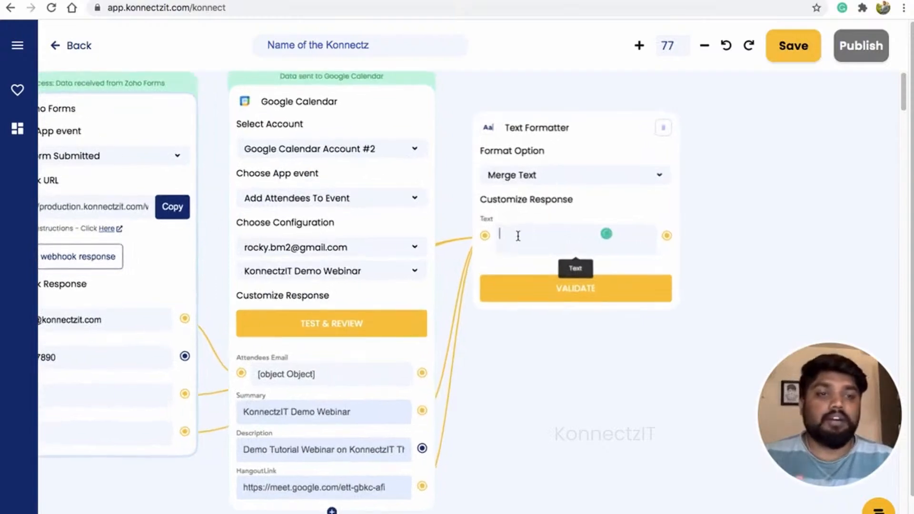
type("Hi @")
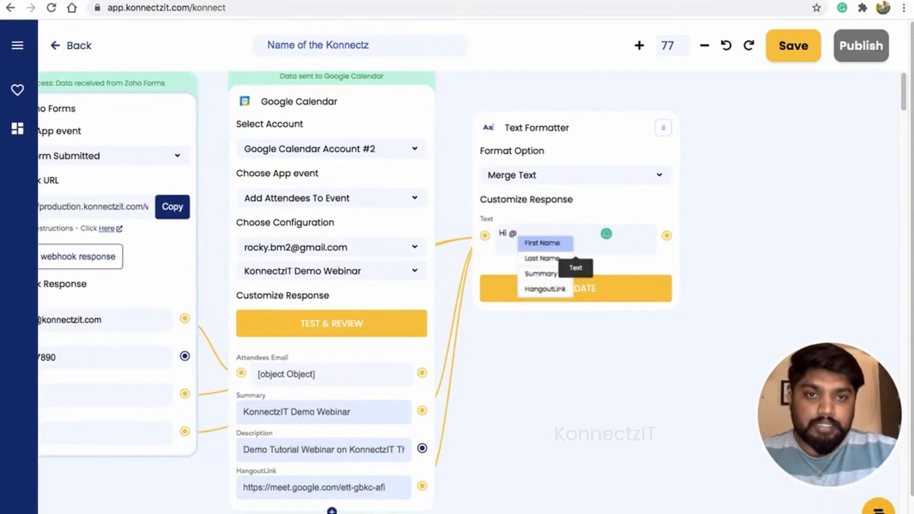
key("Return")
type("@")
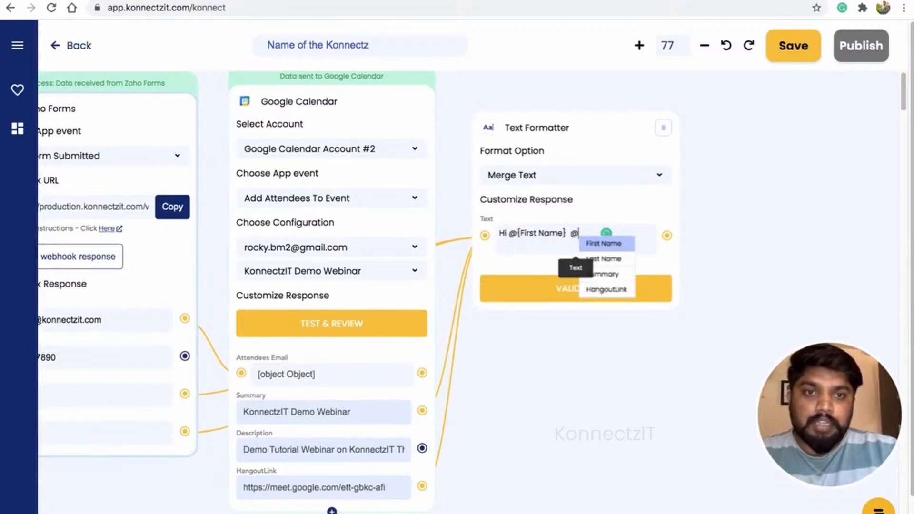
key("Down")
key("Return")
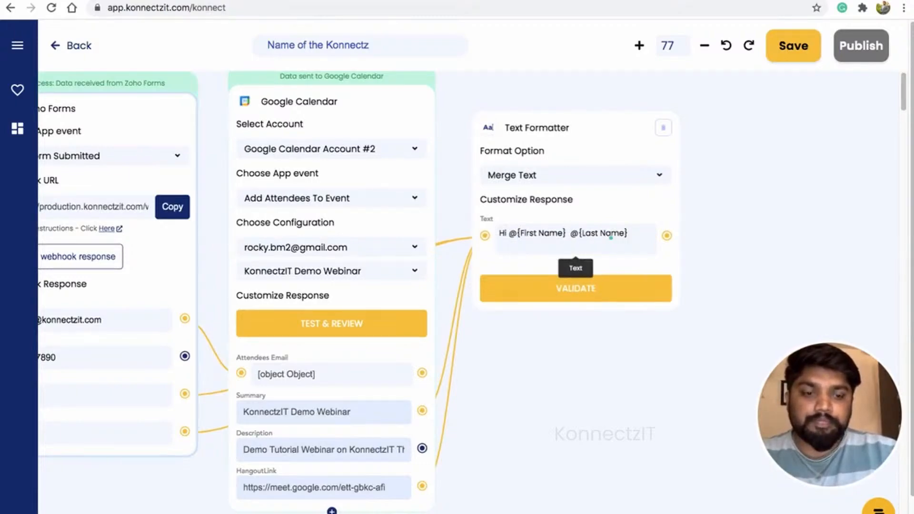
type(",")
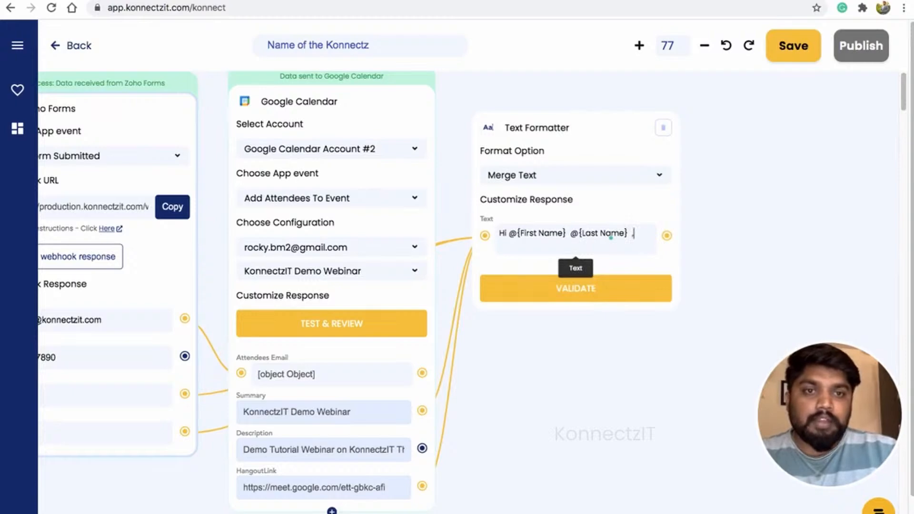
key("Return")
- Add the line 'Thanks for choosing our' followed by the Summary placeholder
type("Thanks for chh")
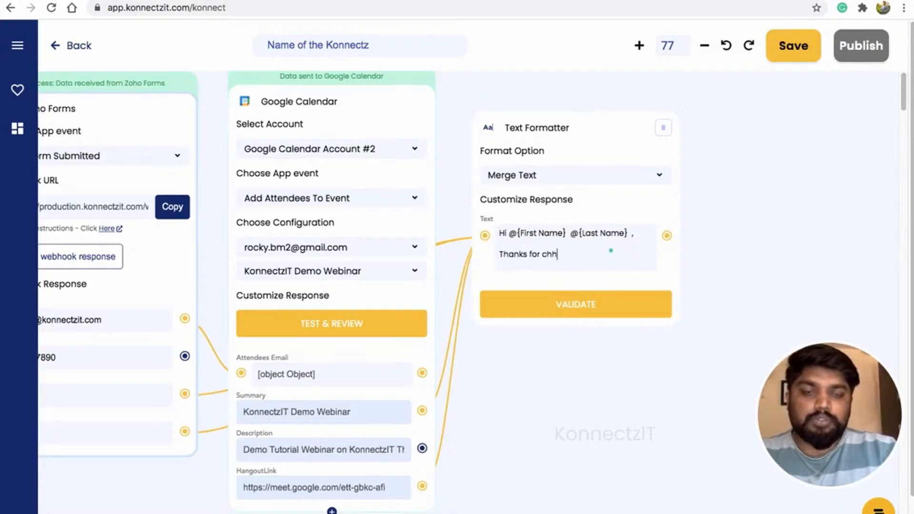
type("o")
key("BackSpace")
key("BackSpace")
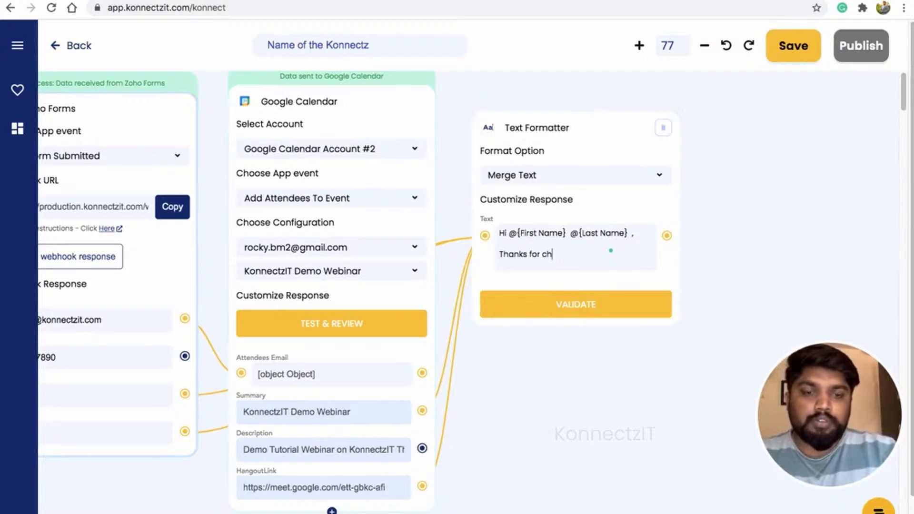
type("oo")
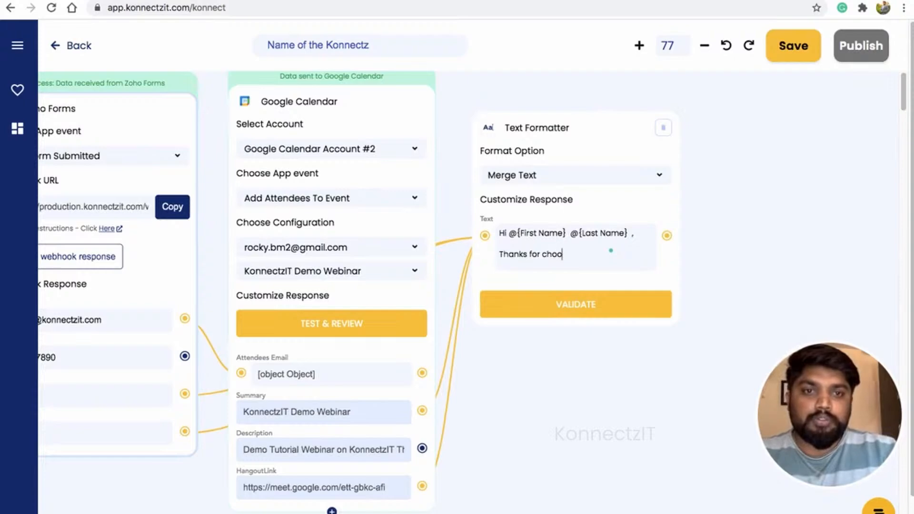
type("sing our ")
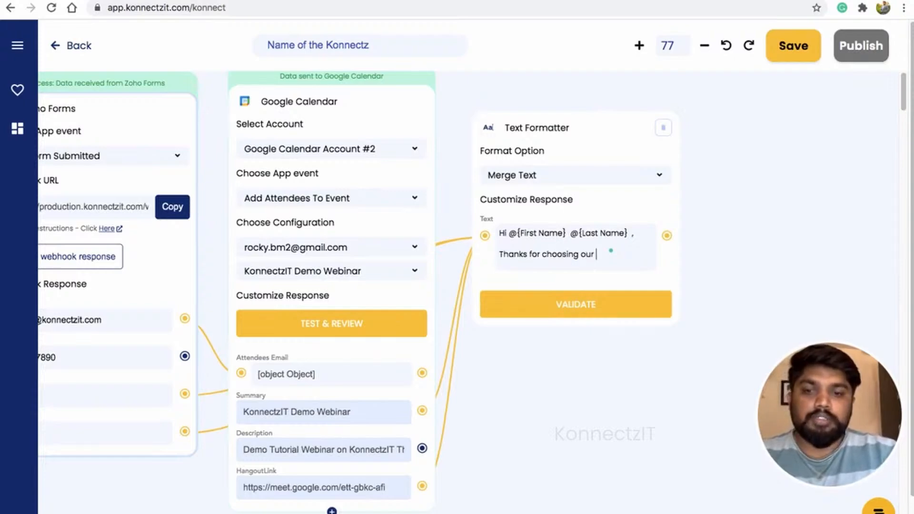
type("@")
key("Down")
key("Down")
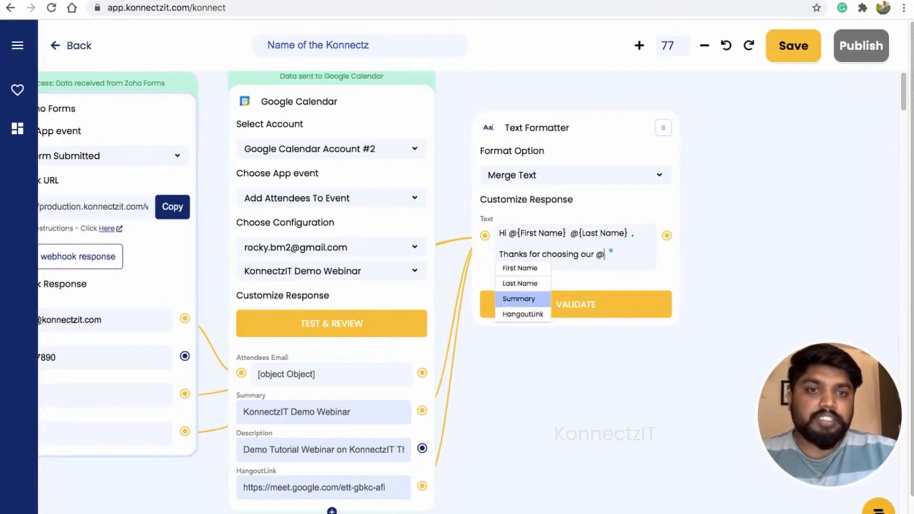
key("Return")
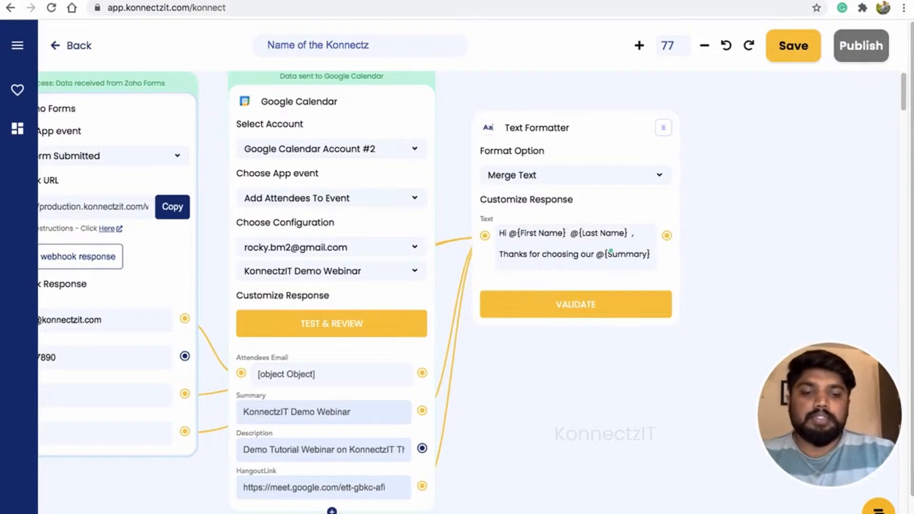
key("Return")
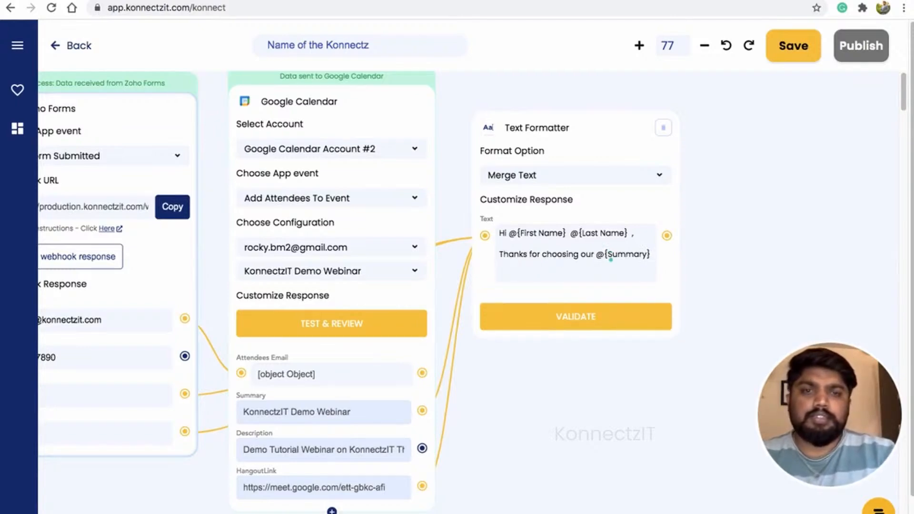
- Add 'Here is your meeting link to join' with the HangoutLink placeholder and a 'Regards,' sign-off
type("Here is")
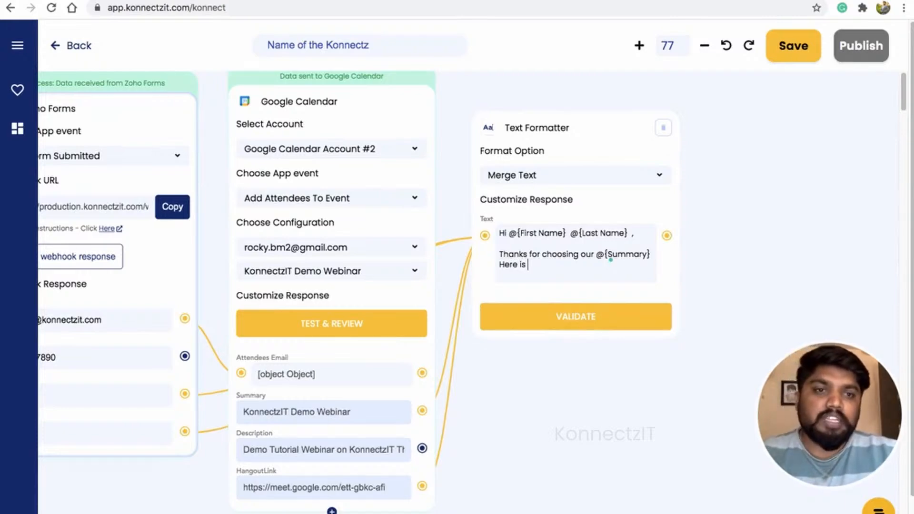
type("your meeting link to join @")
key("Down")
key("Down")
key("Down")
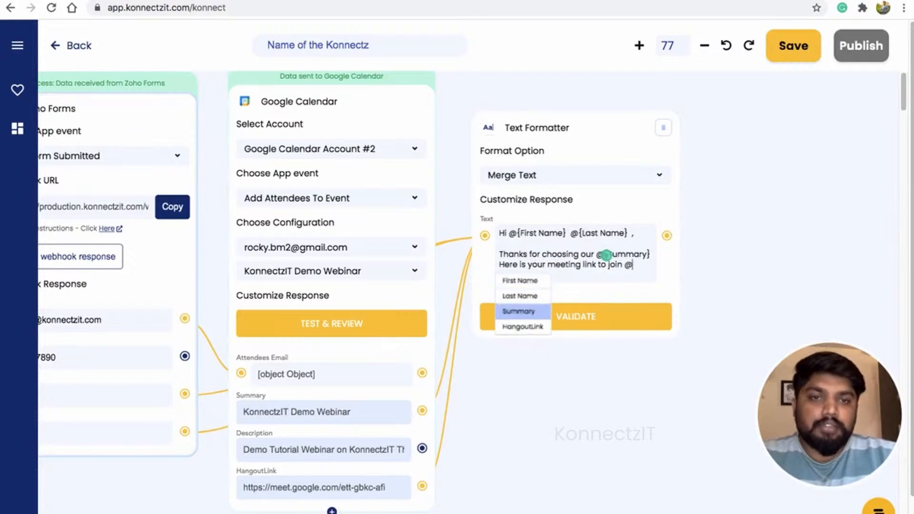
key("Return")
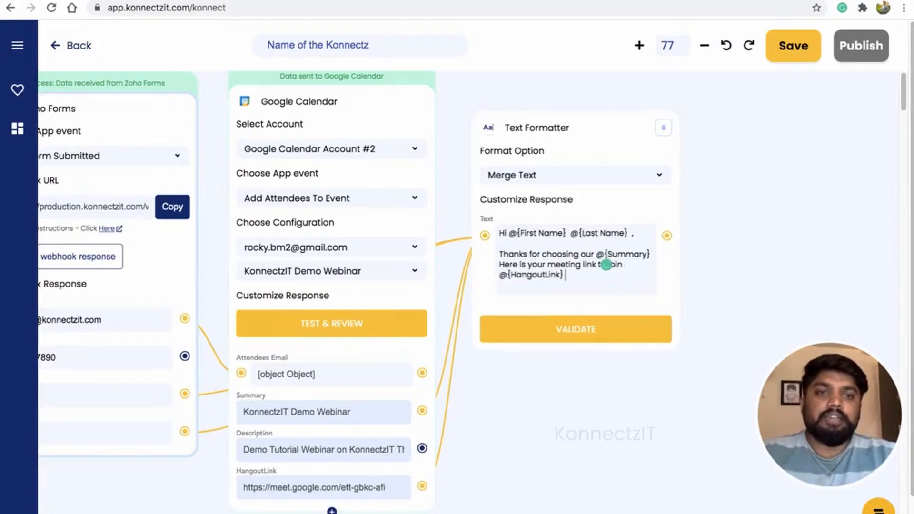
key("Return")
key("Return")
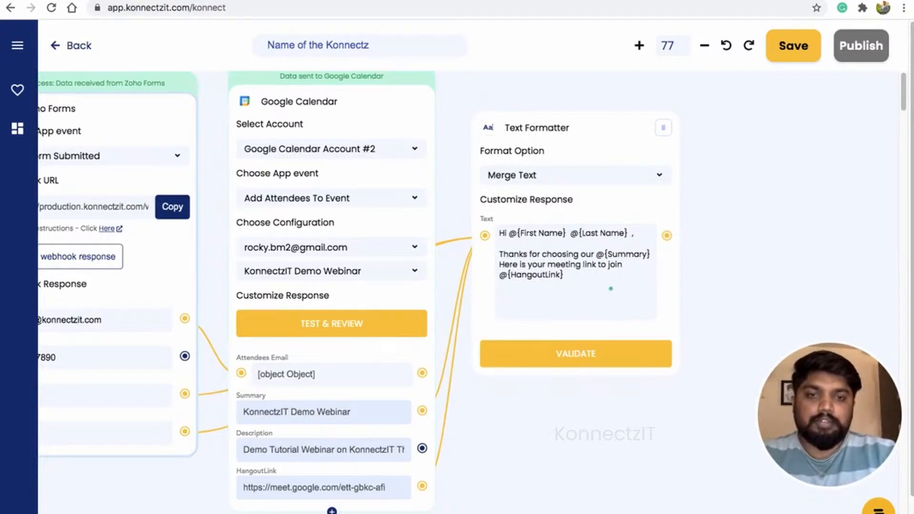
type("Regards,")
key("Return")
type("R")
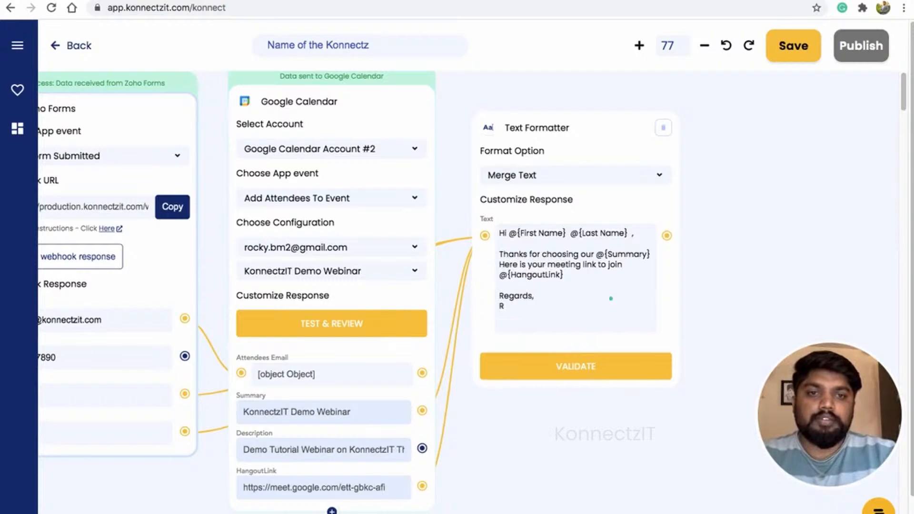
key("BackSpace")
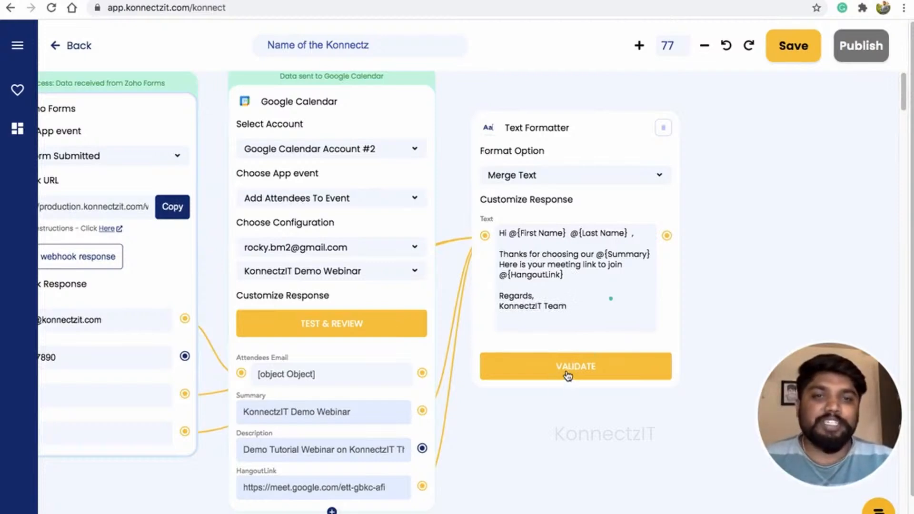
- Validate the merged message text in the Text Formatter
left_click(568, 376)
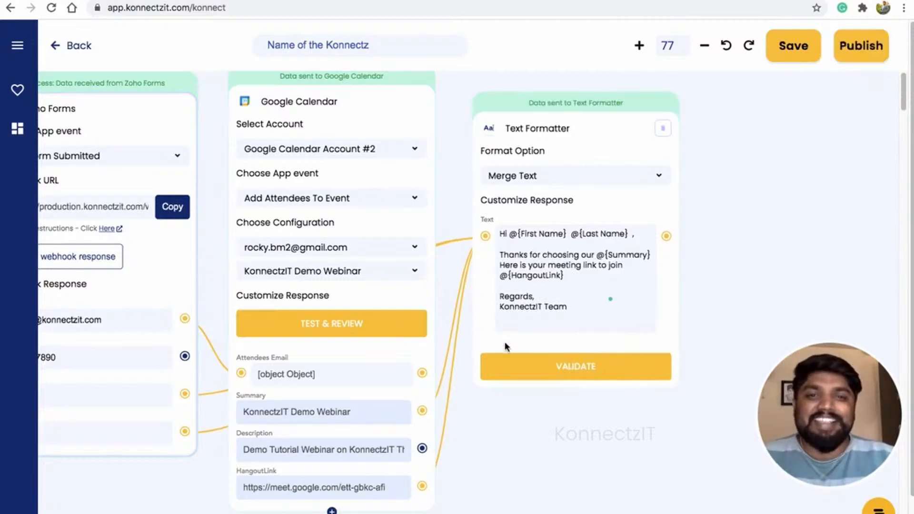
scroll(505, 346, "down", 2)
scroll(692, 246, "right", 3)
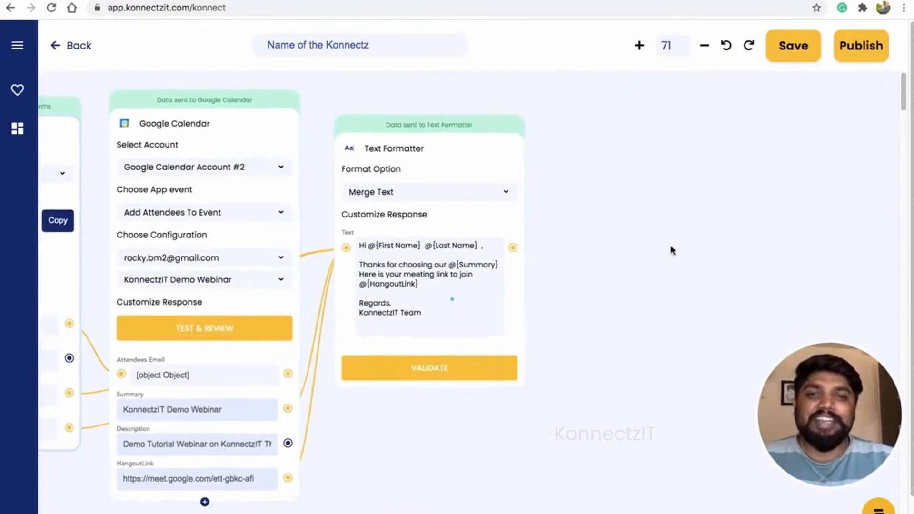
scroll(567, 261, "down", 2)
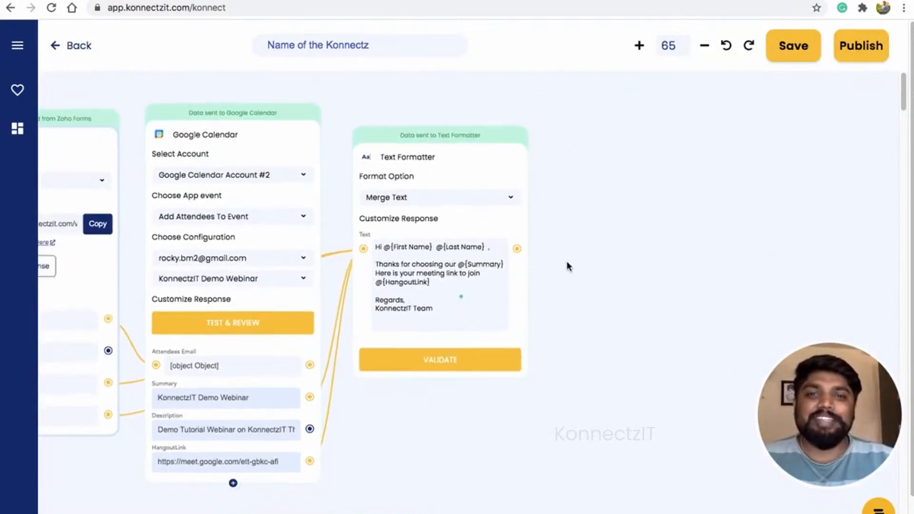
- Add a Gmail step to the canvas beside the other cards
left_click(18, 46)
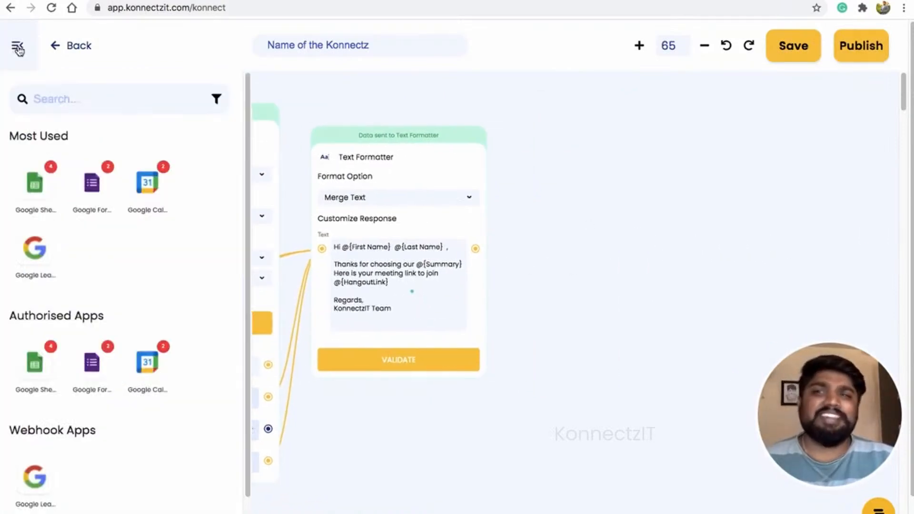
left_click(52, 101)
type("gmai")
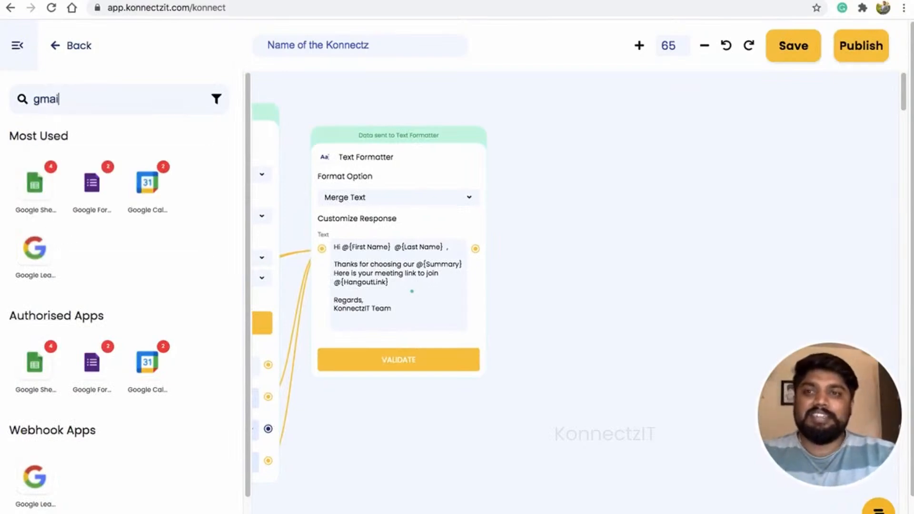
left_click_drag(34, 183, 567, 137)
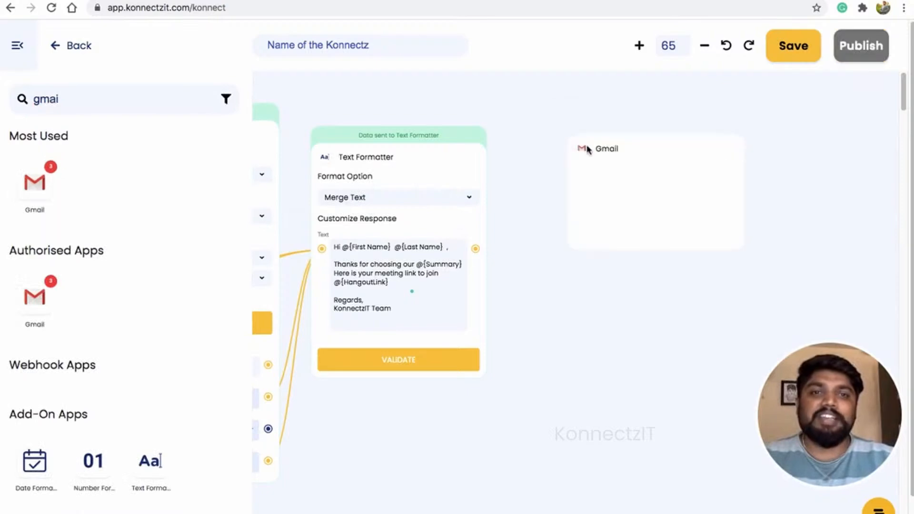
left_click(16, 45)
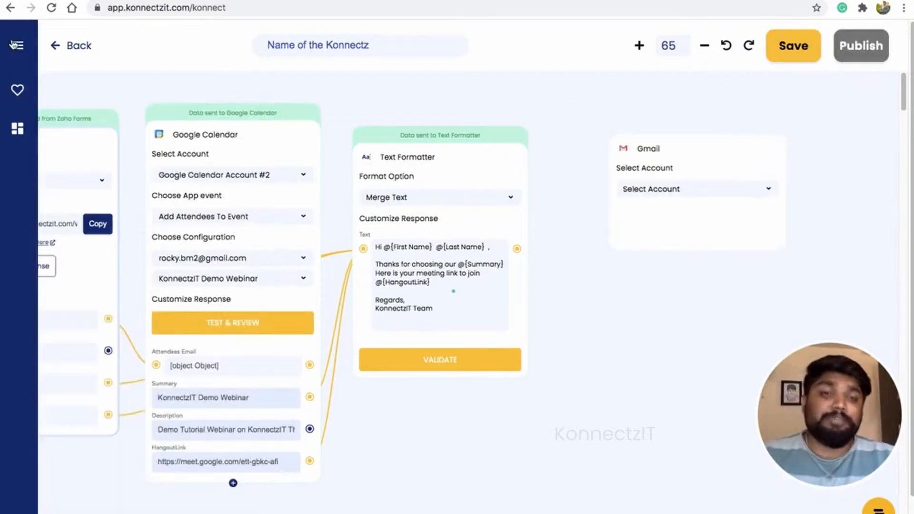
left_click_drag(691, 136, 666, 111)
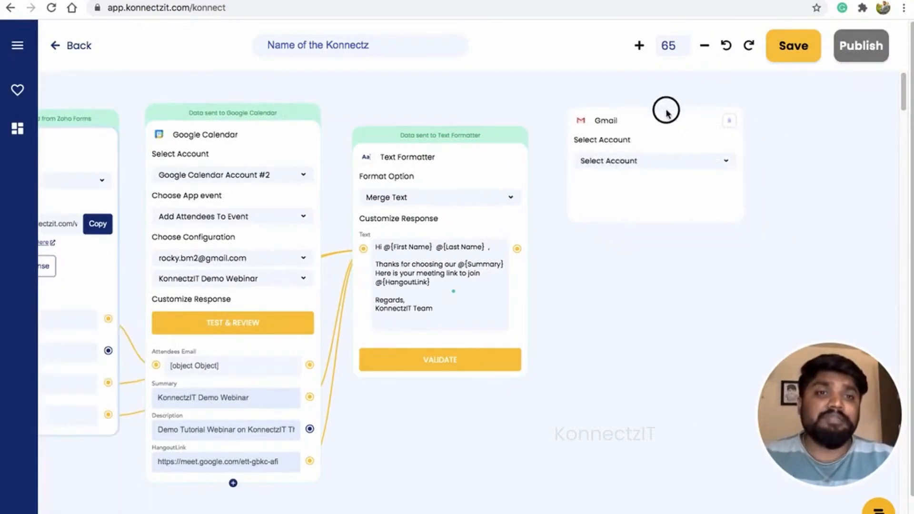
- Set the Gmail step to Gmail Account #3 with the Send Email event
left_click(670, 167)
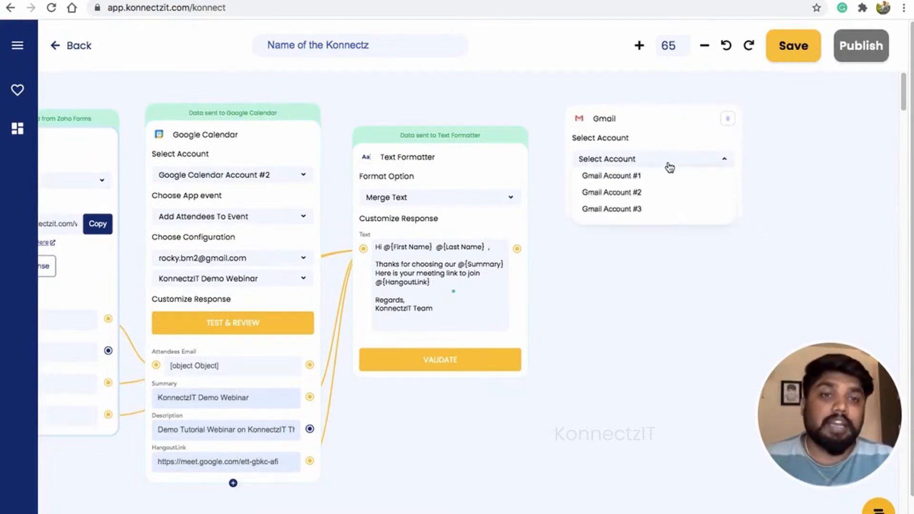
left_click(658, 212)
left_click(661, 205)
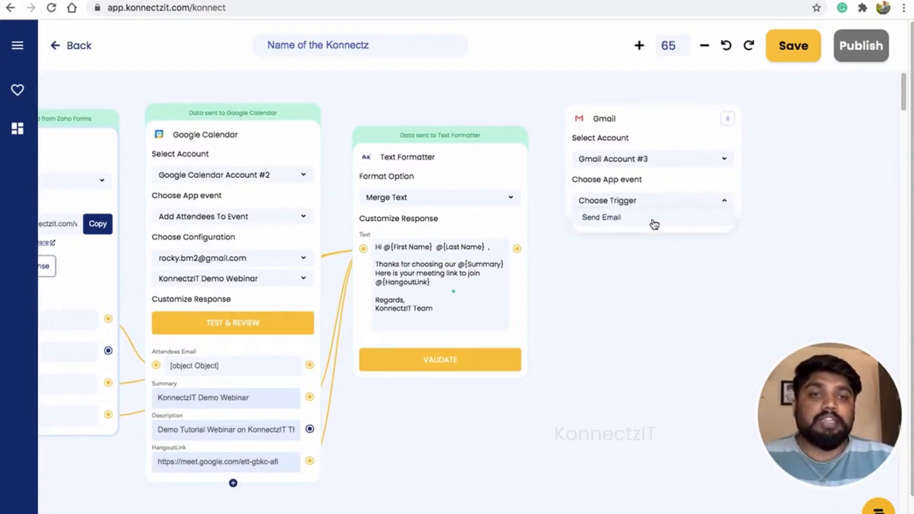
left_click(654, 223)
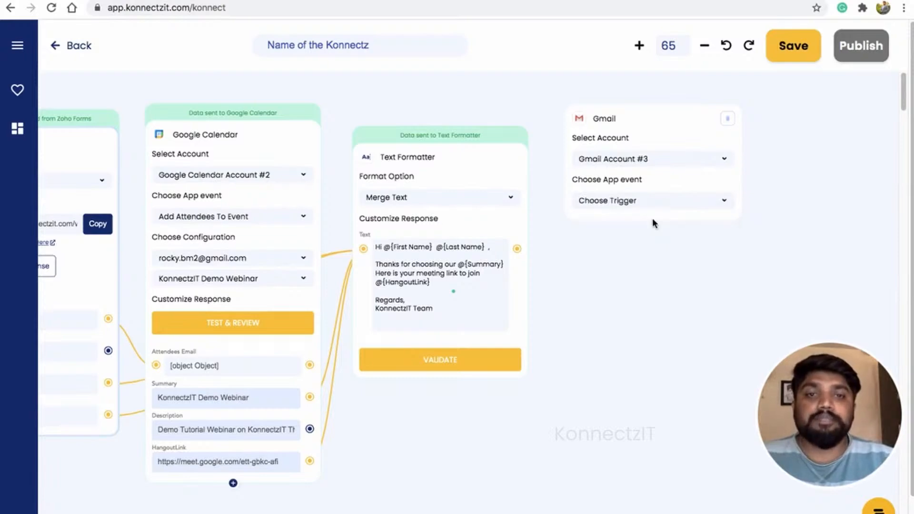
left_click(425, 478)
left_click_drag(425, 478, 492, 453)
scroll(492, 453, "down", 1)
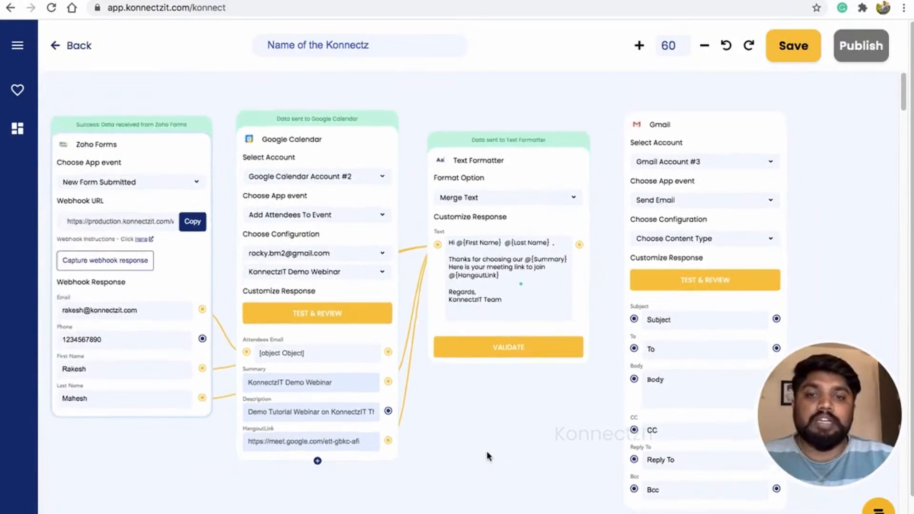
- Map Summary to Subject, form Email to To and merged Text to Body, then test-send the email
left_click_drag(388, 381, 634, 320)
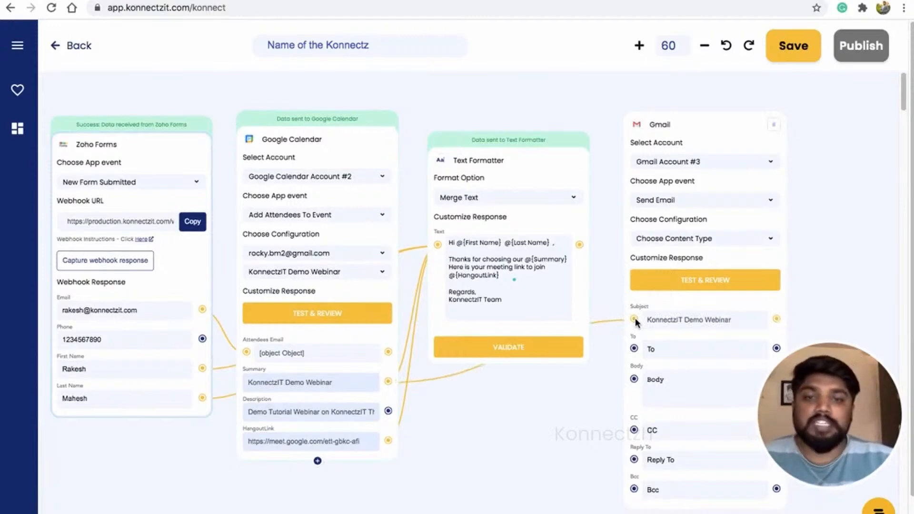
left_click_drag(203, 311, 634, 349)
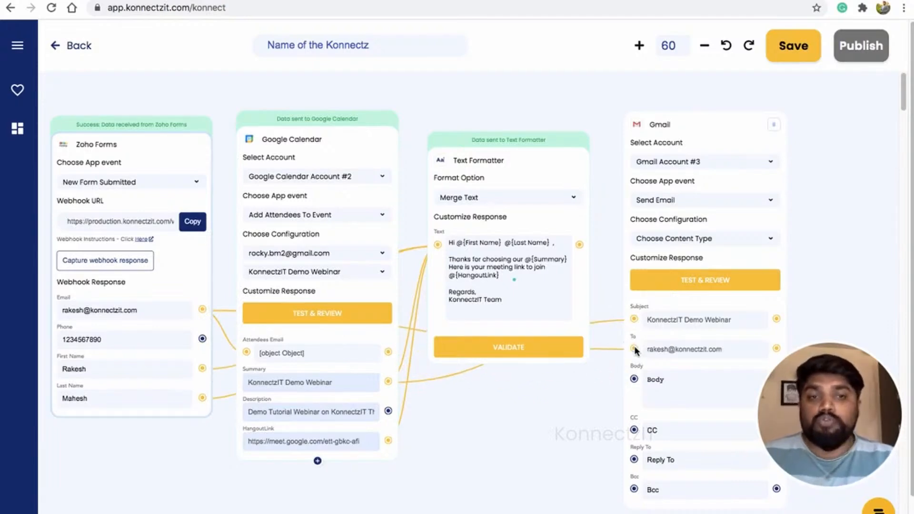
left_click_drag(579, 244, 635, 380)
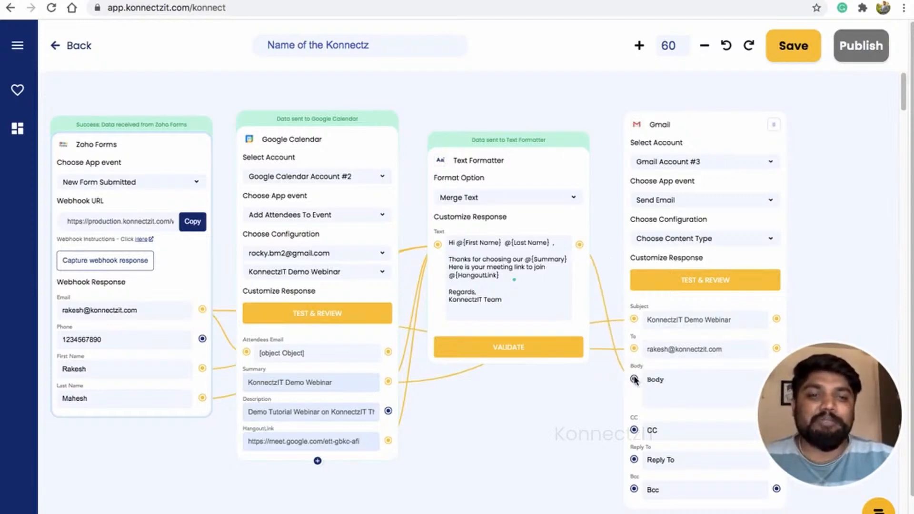
scroll(430, 456, "down", 2)
left_click_drag(430, 456, 454, 442)
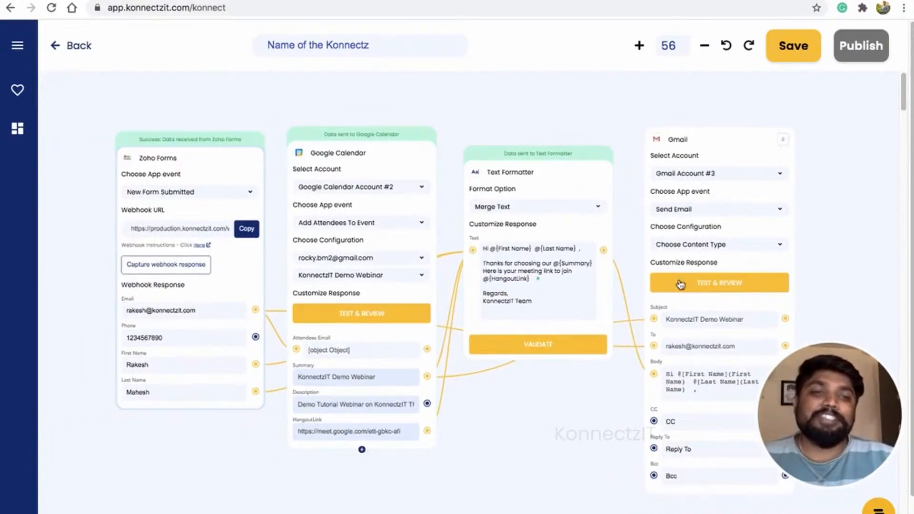
left_click(693, 285)
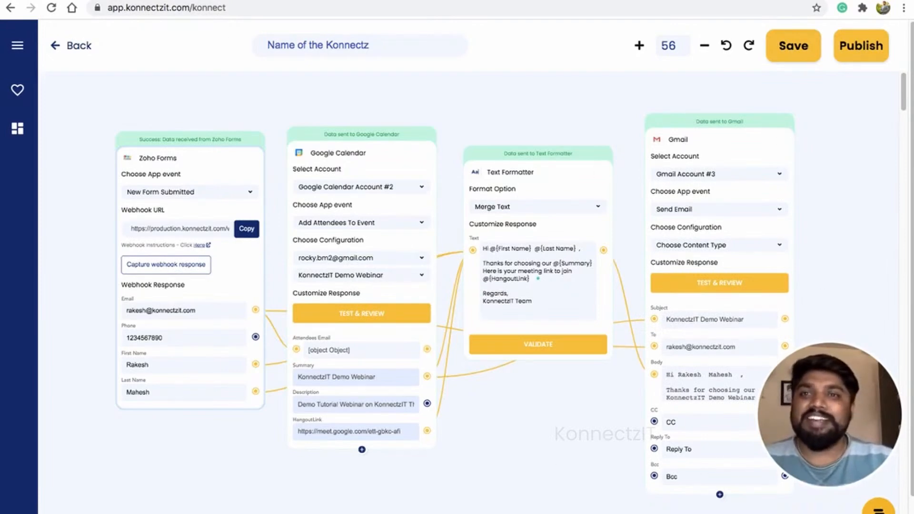
left_click(205, 1)
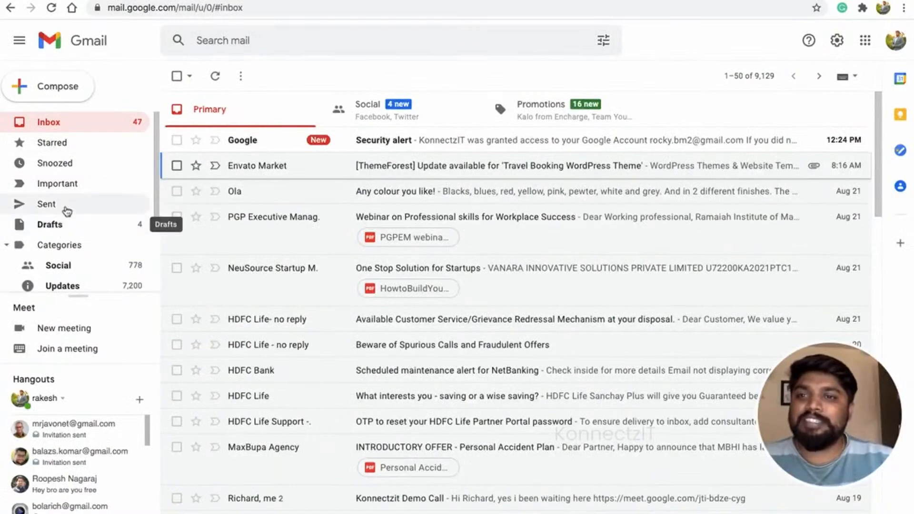
- Open the new 'KonnectzIT Demo Webinar' email from the Sent folder
left_click(66, 206)
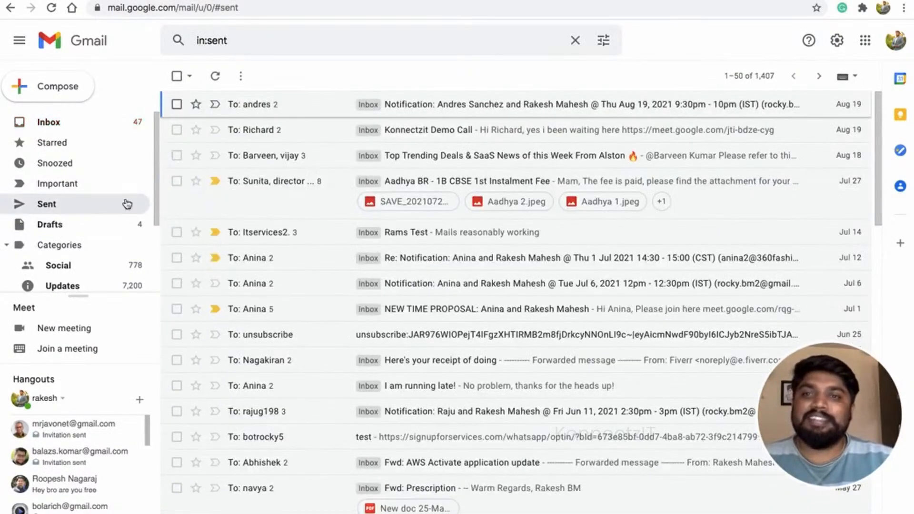
left_click(48, 205)
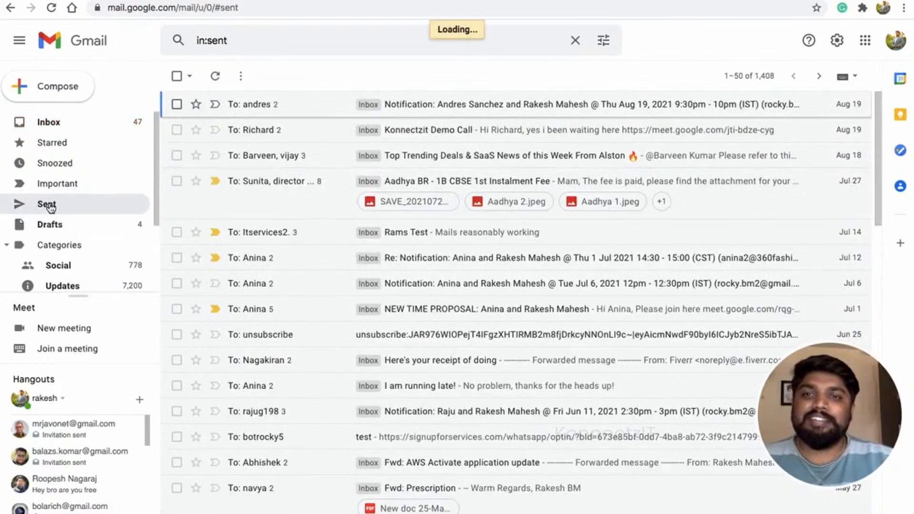
left_click(377, 110)
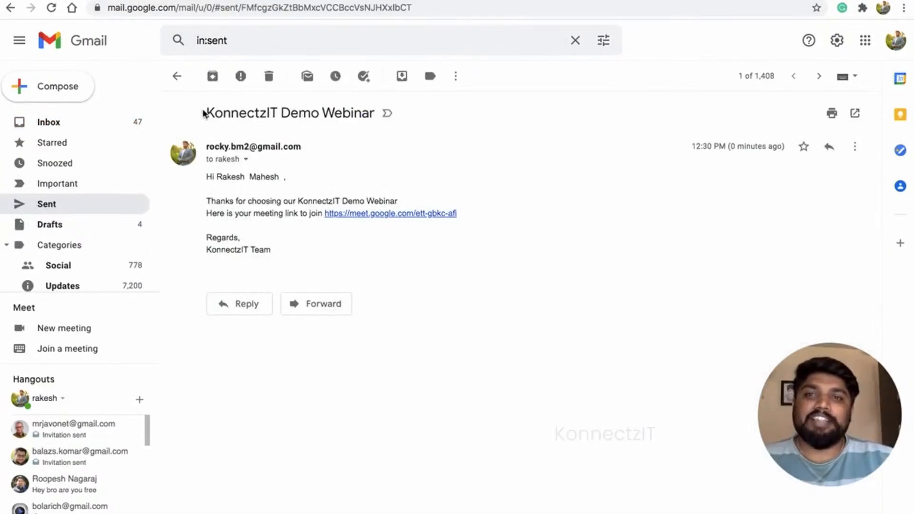
left_click_drag(208, 111, 375, 109)
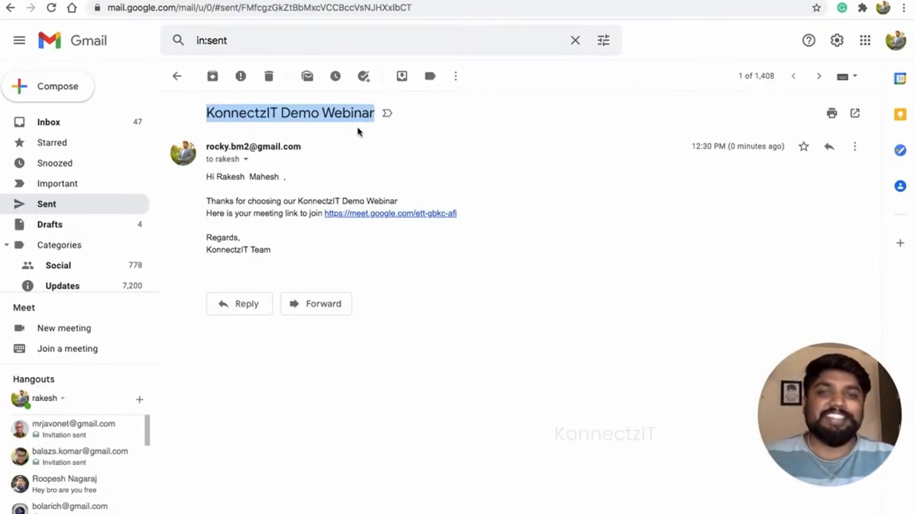
- Check the email's recipient address and personalized greeting, then return to KonnectzIT
left_click(245, 158)
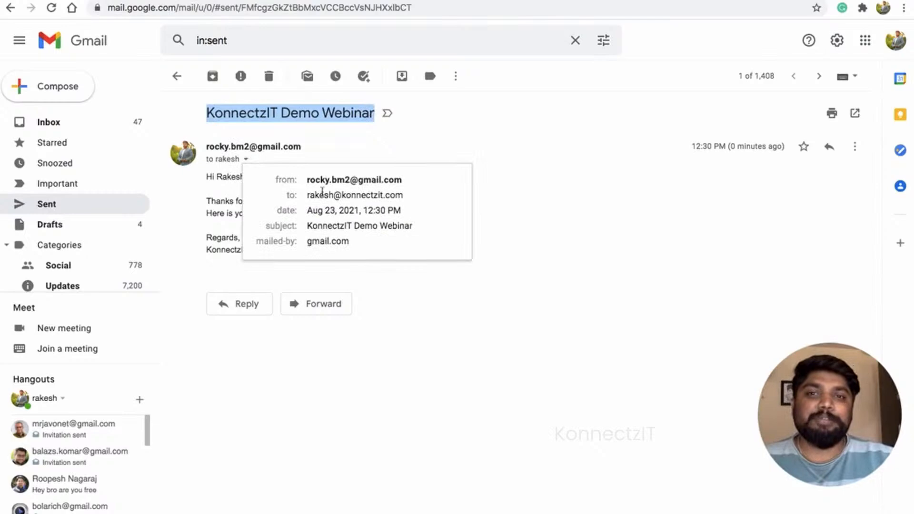
left_click_drag(308, 195, 397, 194)
left_click(581, 161)
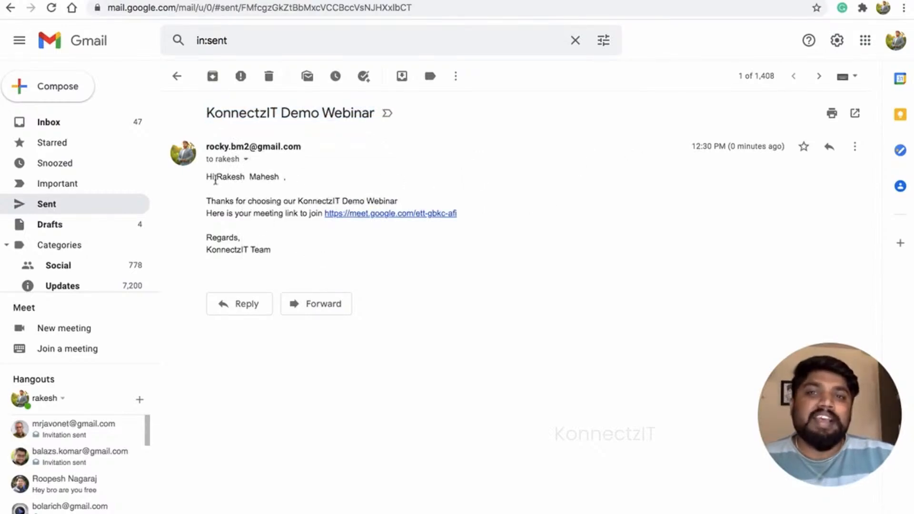
left_click_drag(208, 179, 287, 181)
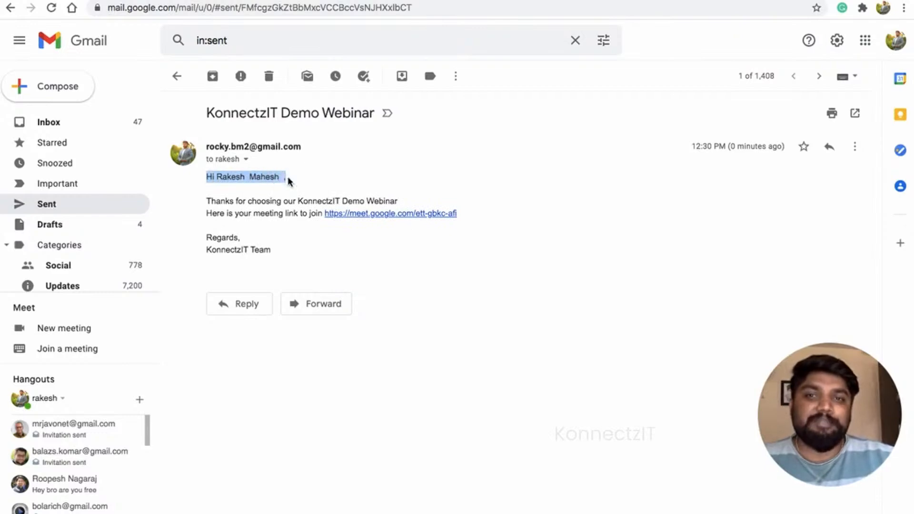
left_click(239, 208)
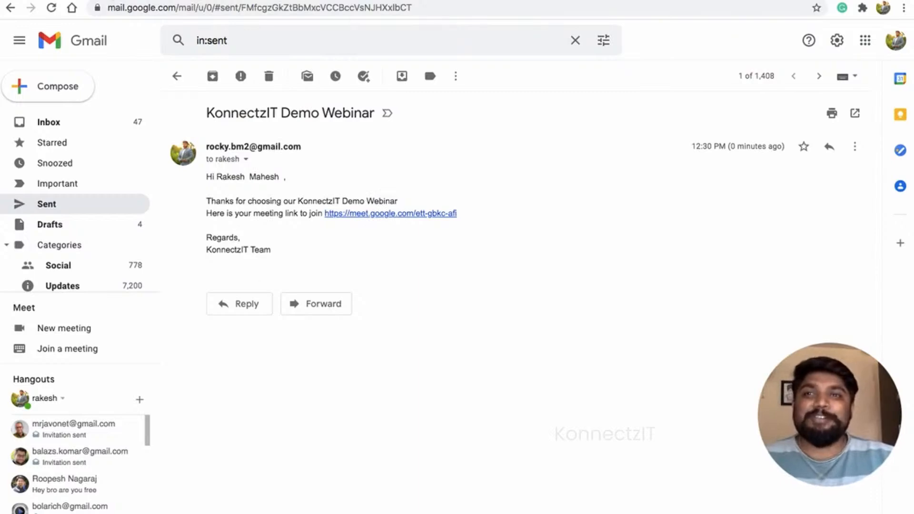
left_click(110, 1)
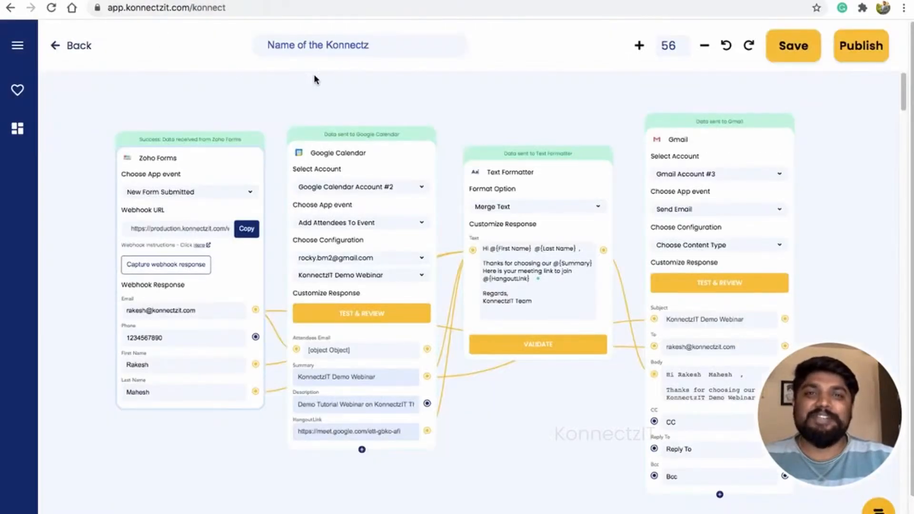
- Name the Konnectz 'Add persons to webinar', publish it and confirm it is active on Home
left_click(313, 46)
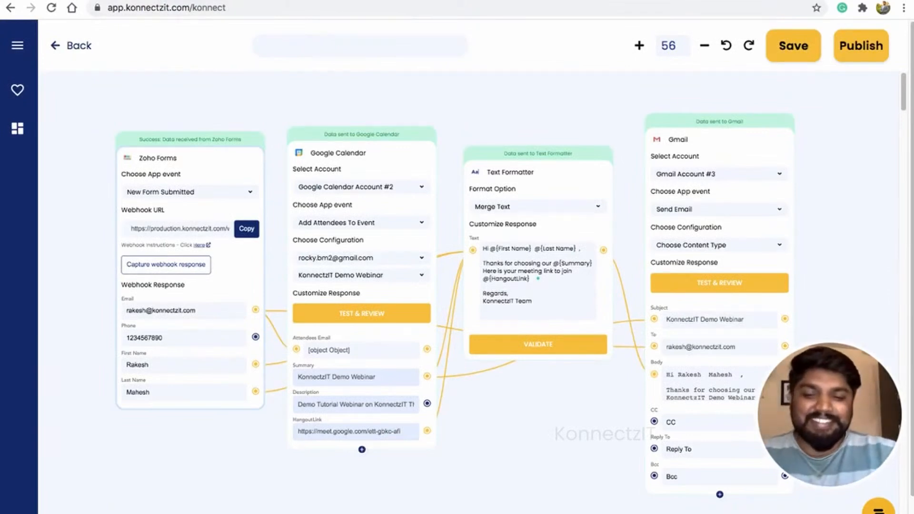
type("Add ")
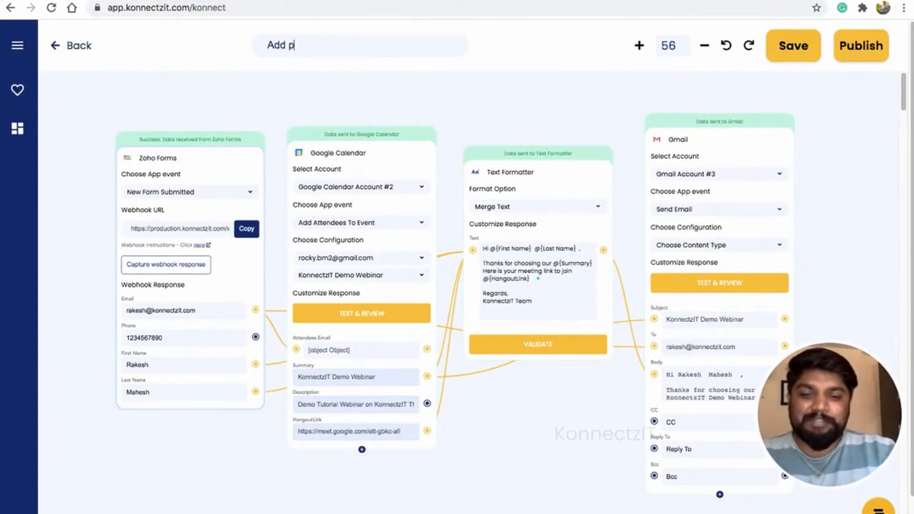
type("person")
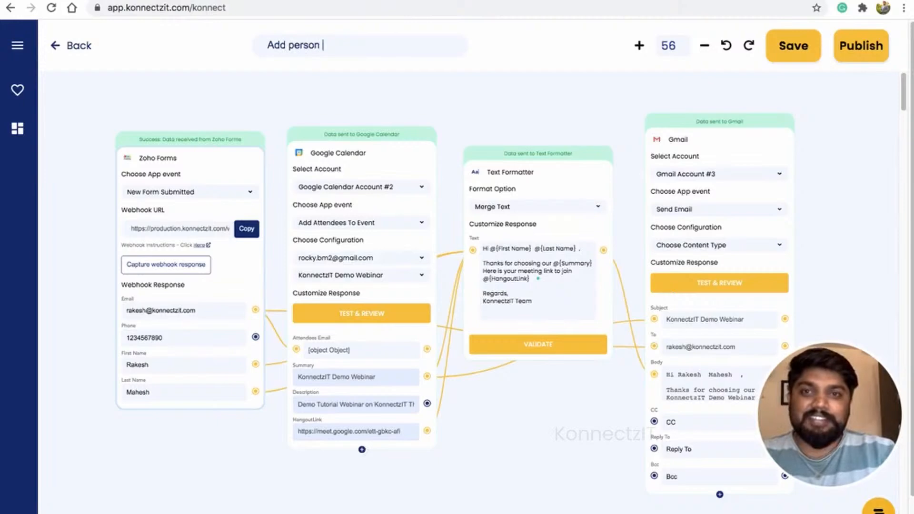
type("s to ")
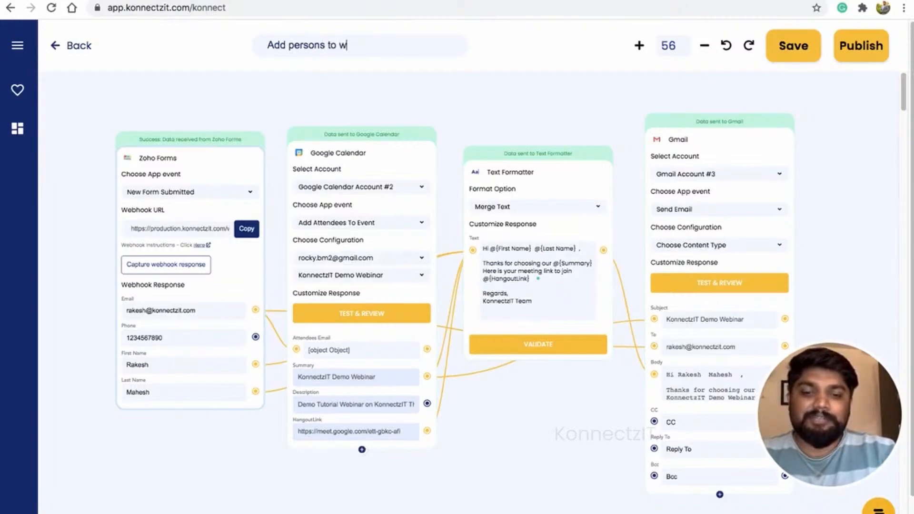
type("webinar")
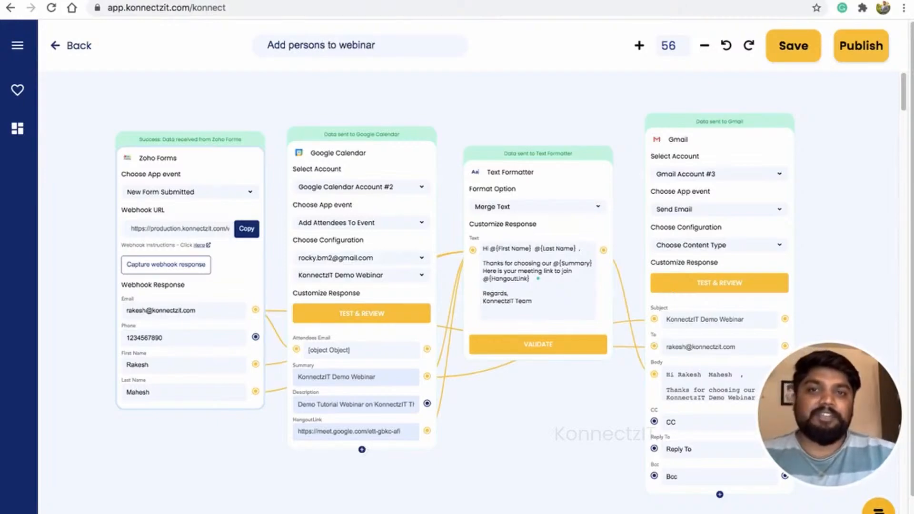
left_click(851, 54)
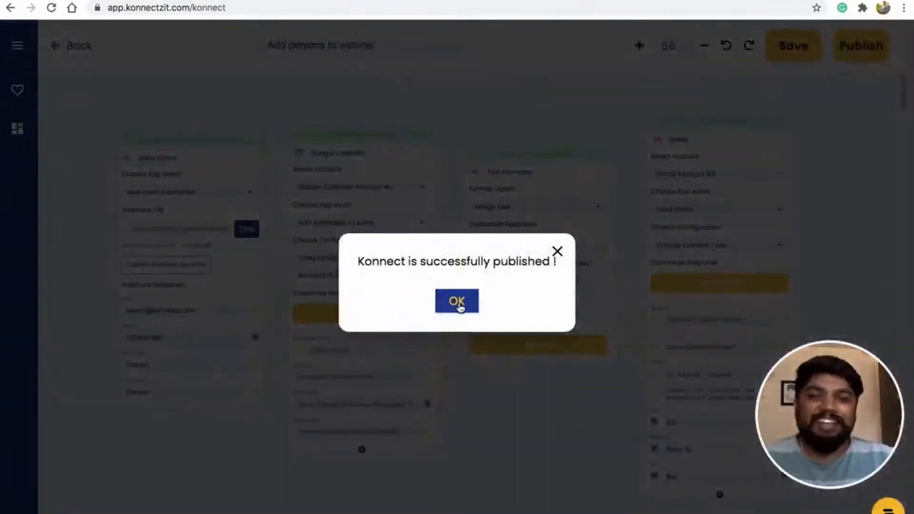
left_click(460, 305)
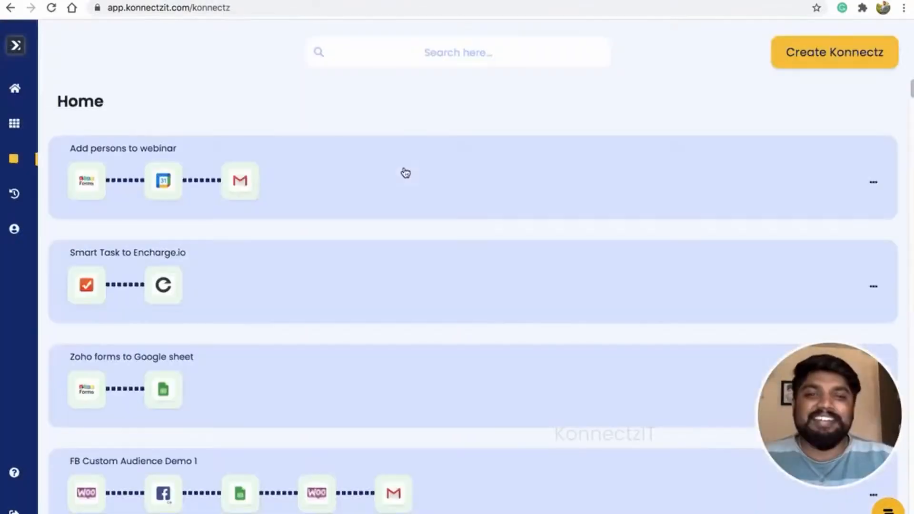
left_click(363, 188)
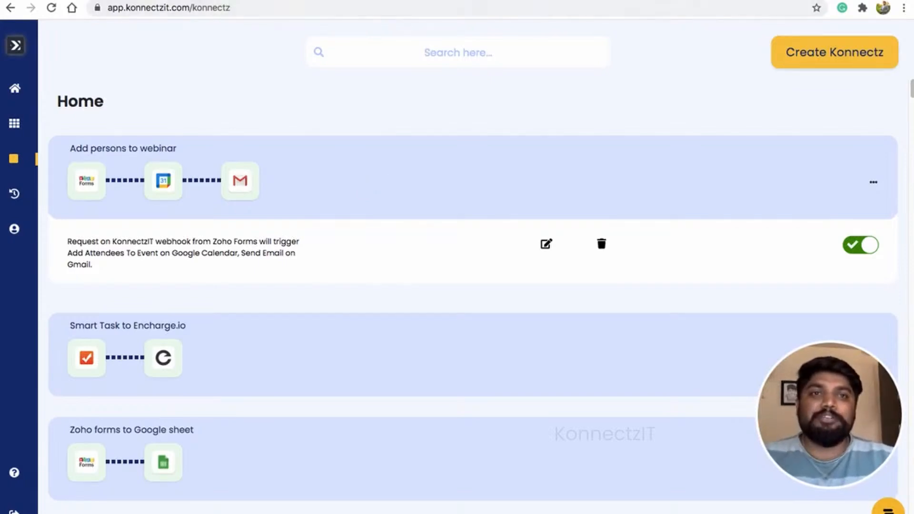
left_click(659, 0)
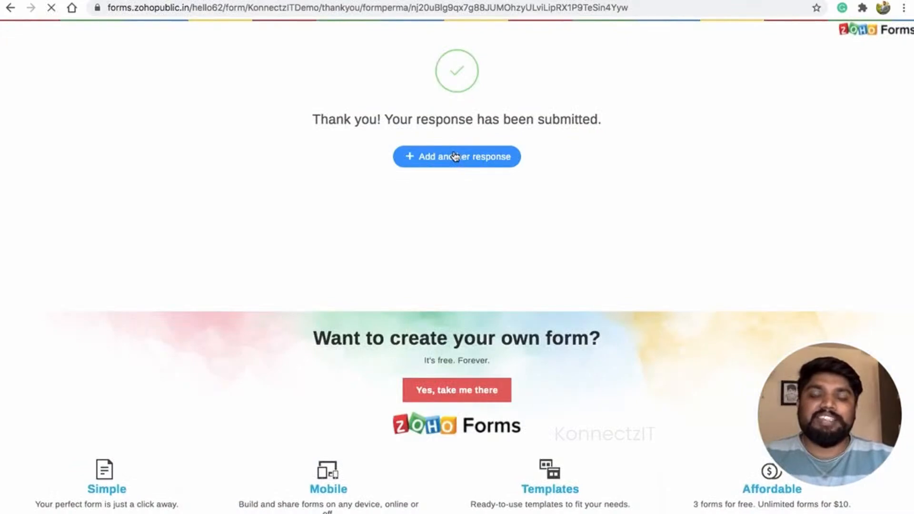
- Submit a fresh response filled with a test first name, last name, phone number and e-mail address
left_click(455, 156)
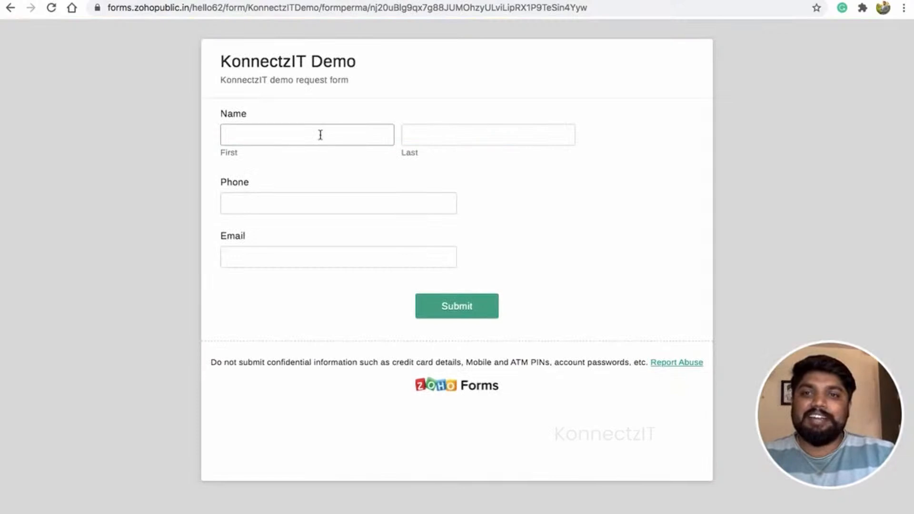
type("Bot")
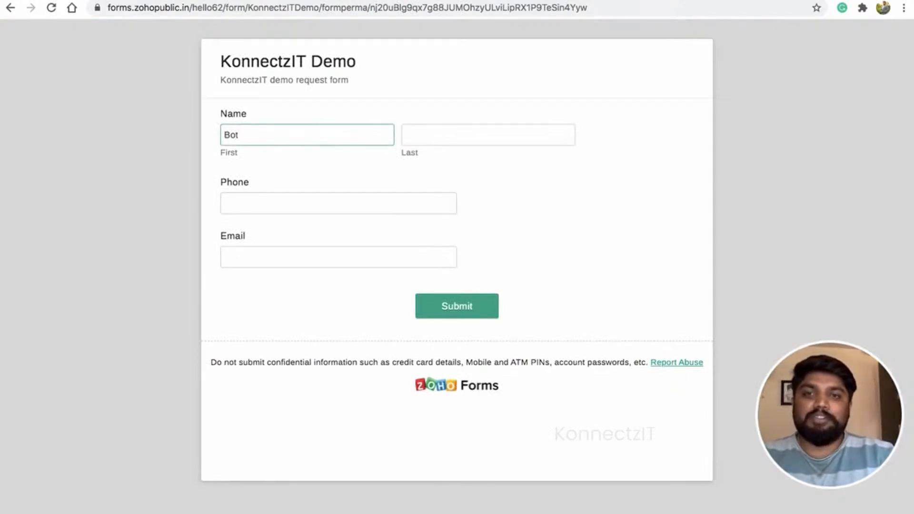
key("Tab")
type("Rod")
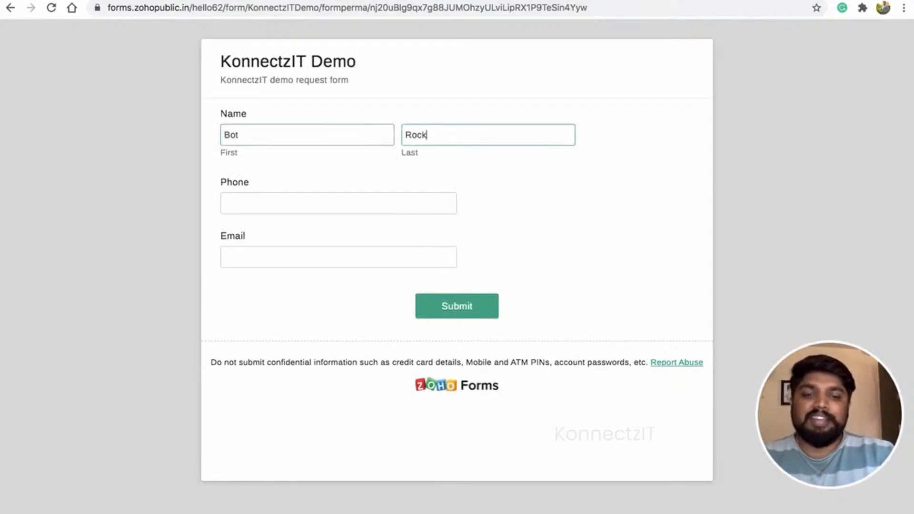
key("Tab")
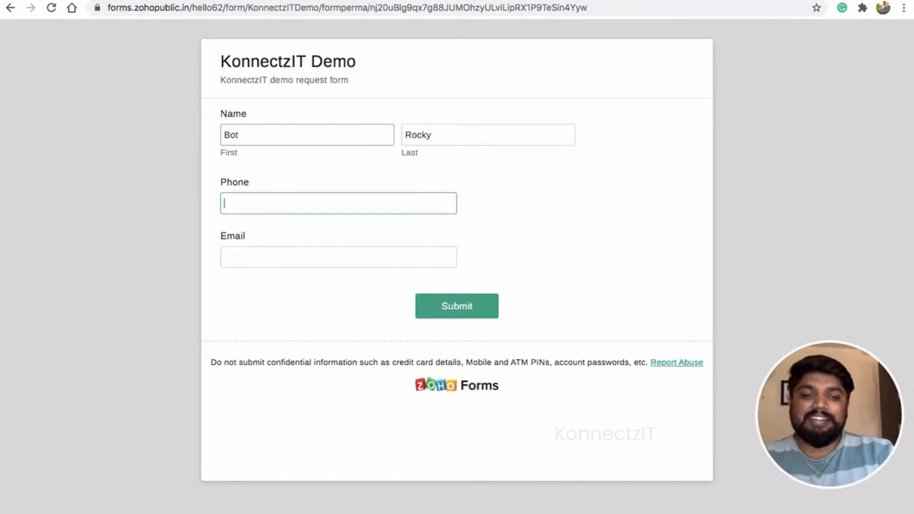
type("9876543210")
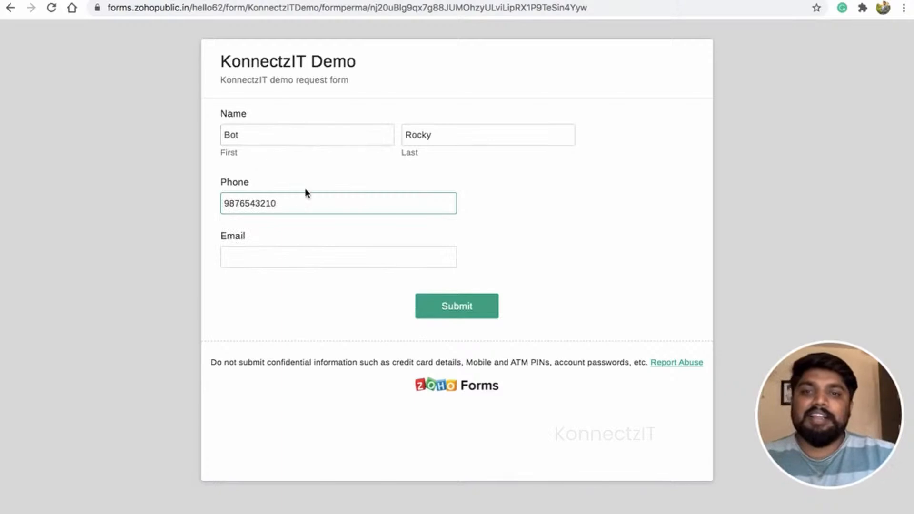
left_click(284, 256)
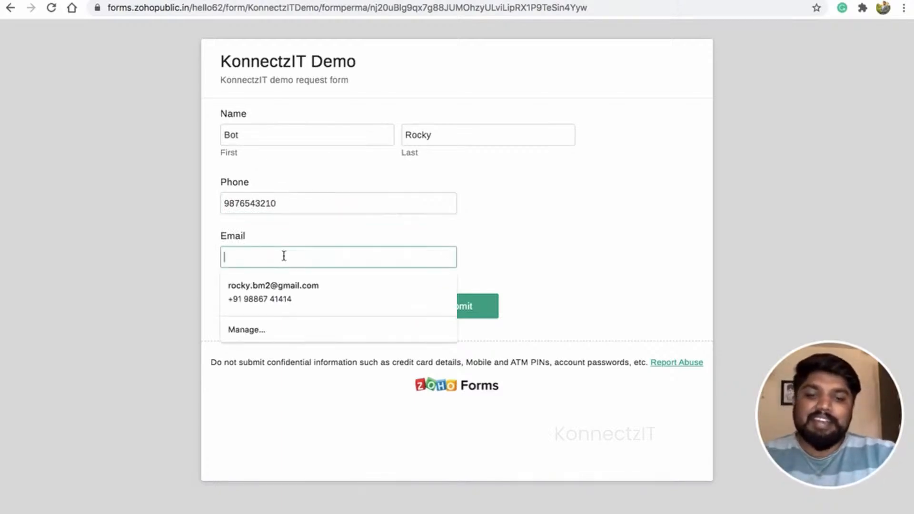
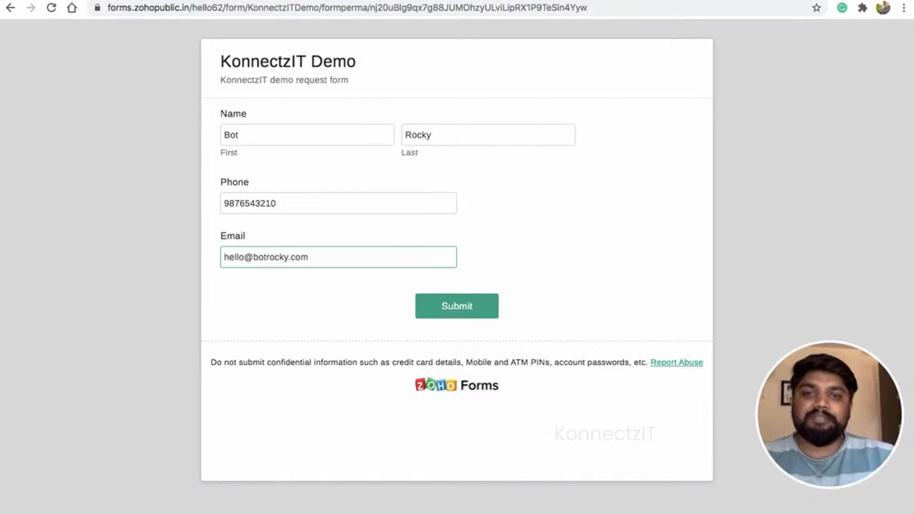
left_click(460, 315)
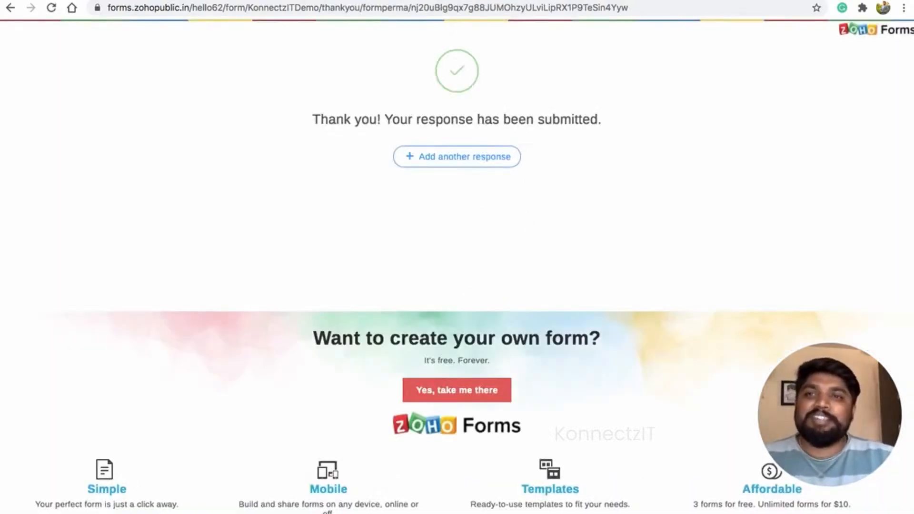
left_click(42, 0)
- Open the Add persons to webinar Konnectz in the editor with the app list hidden, then go to Gmail
left_click(552, 244)
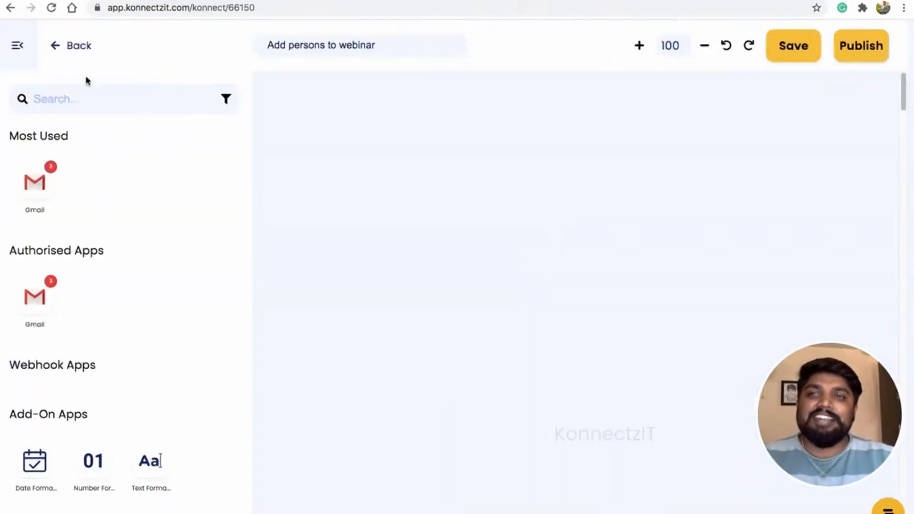
left_click(17, 47)
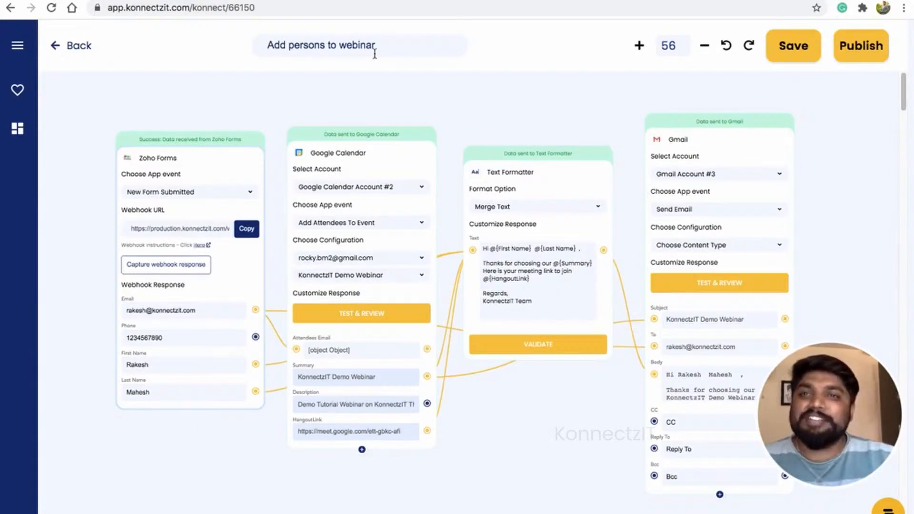
key("ctrl+Tab")
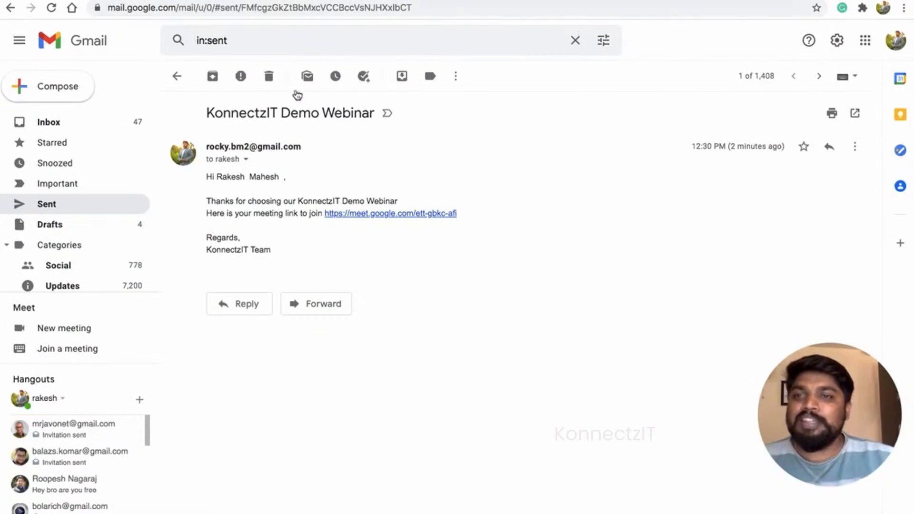
- Open the newest 'KonnectzIT Demo Webinar' email in Sent mail
left_click(48, 205)
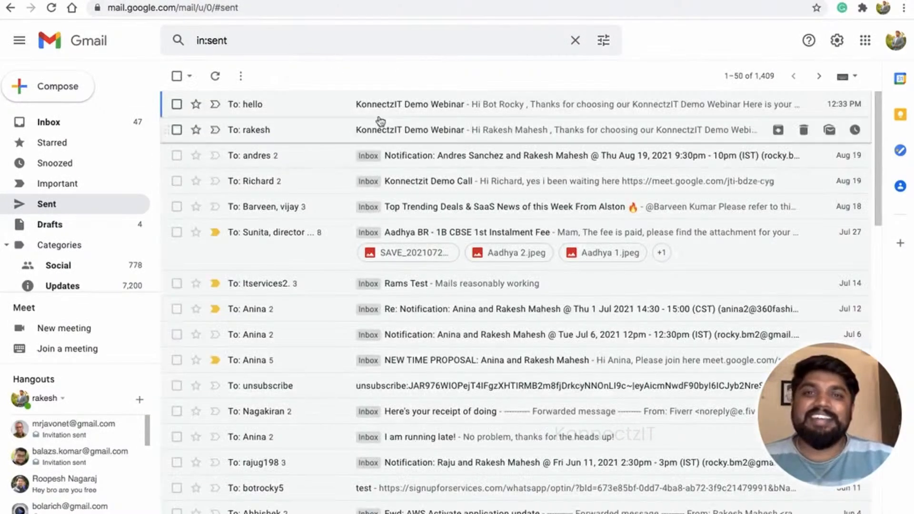
left_click(390, 103)
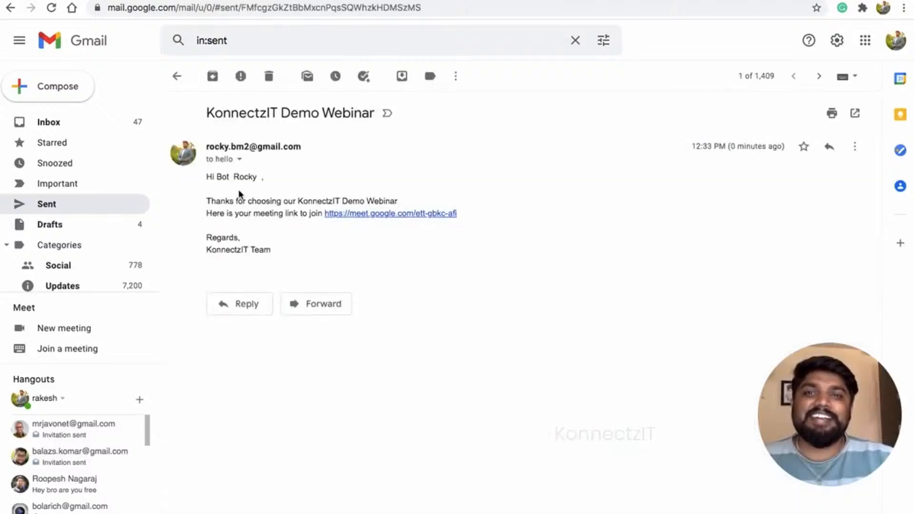
left_click_drag(206, 112, 371, 116)
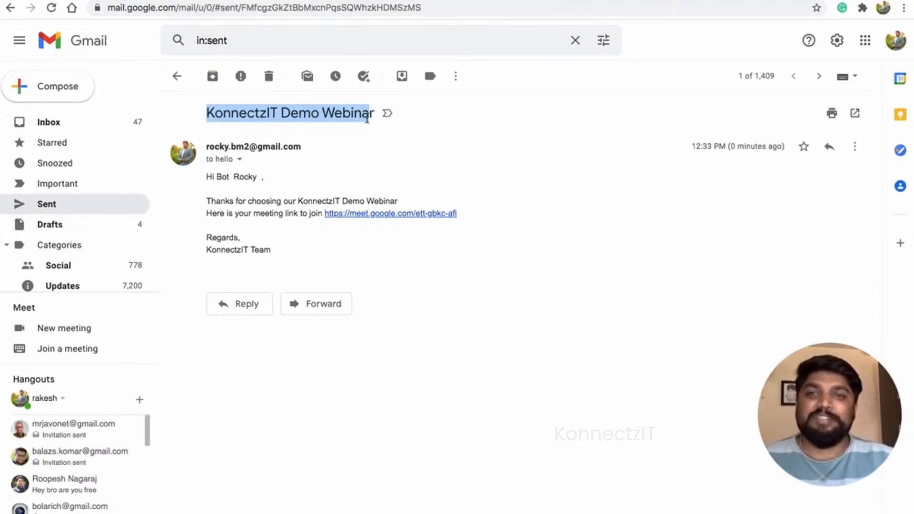
- Verify the email's recipient address, subject and personalized greeting line
left_click(239, 160)
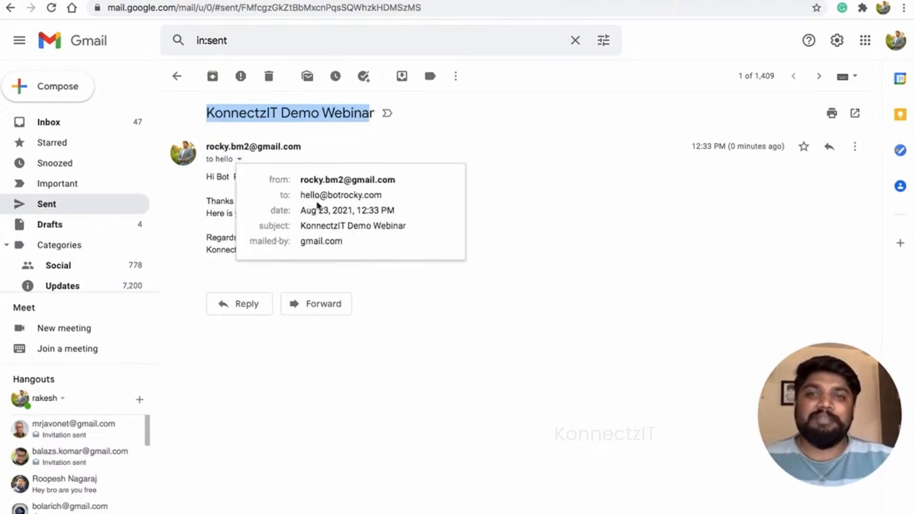
left_click_drag(302, 195, 368, 195)
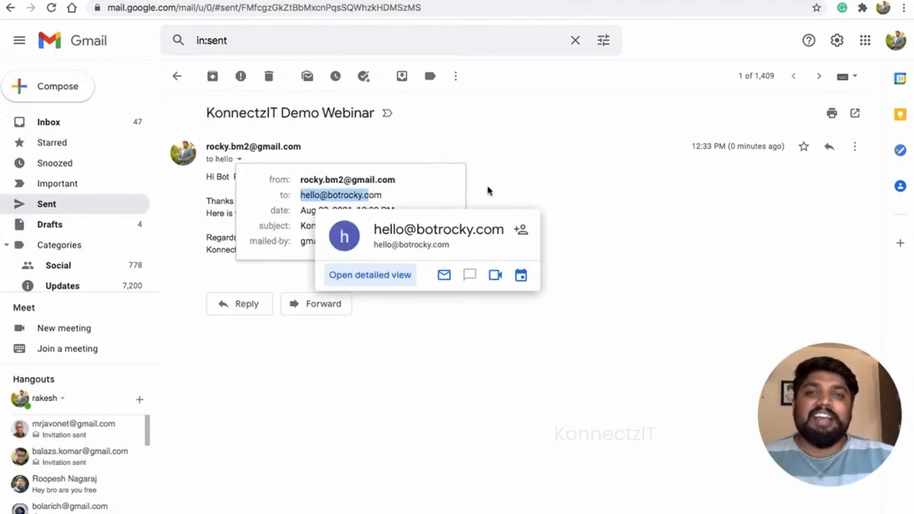
left_click(484, 195)
left_click_drag(207, 112, 364, 112)
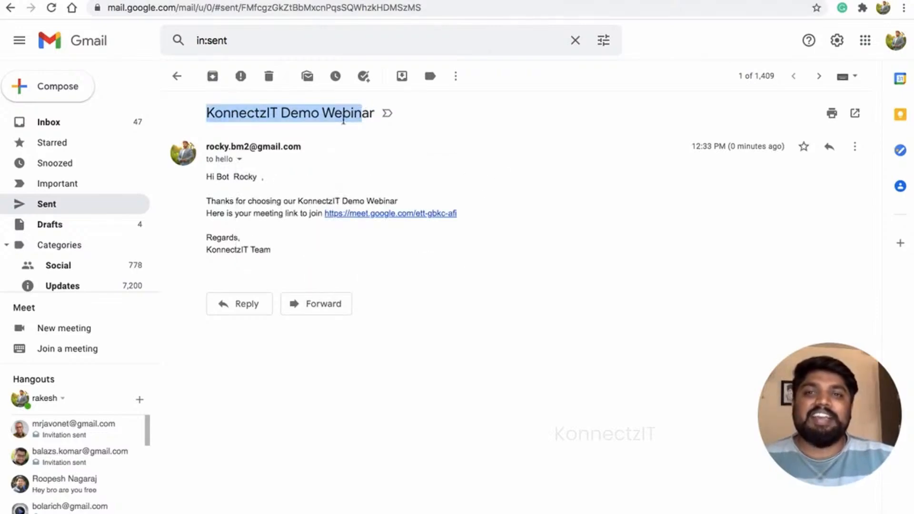
left_click_drag(206, 176, 263, 177)
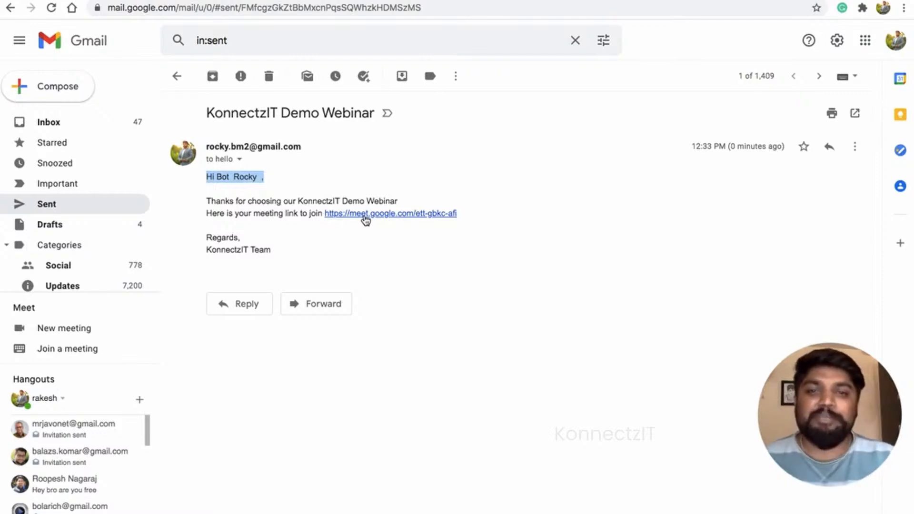
left_click(161, 0)
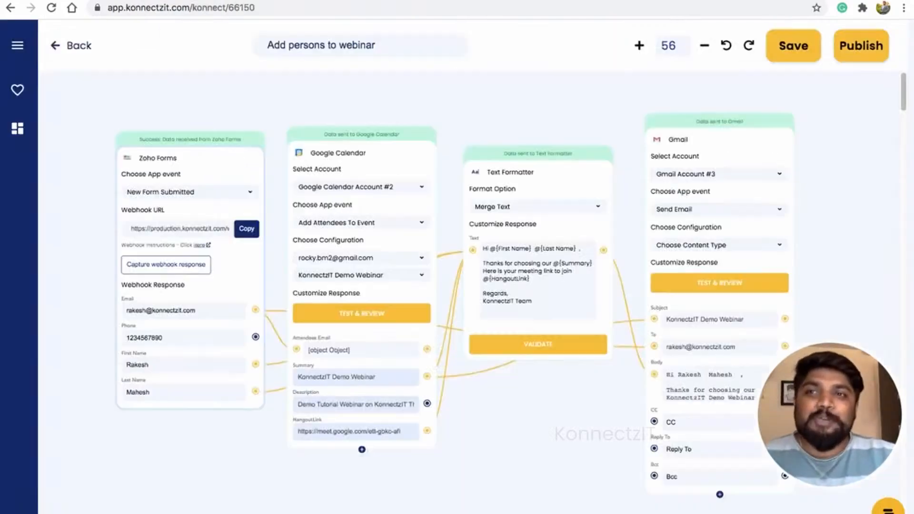
scroll(292, 127, "up", 2)
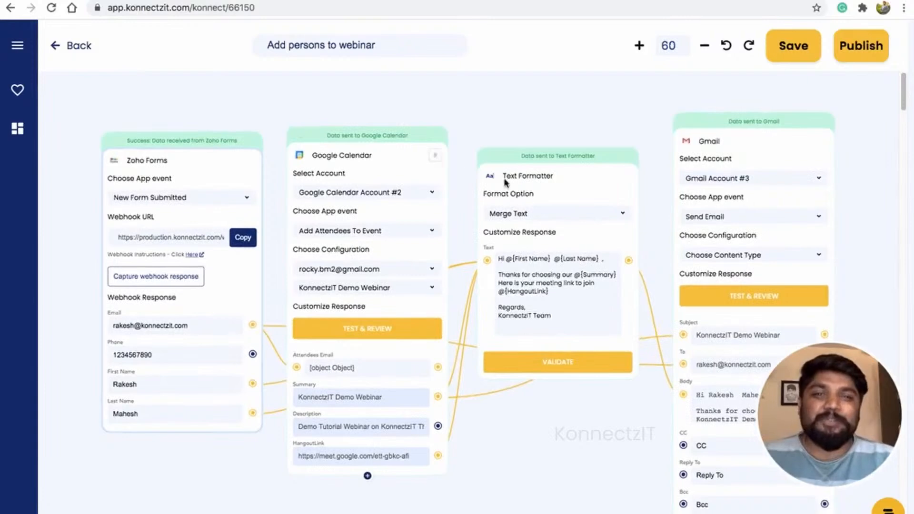
left_click_drag(568, 181, 578, 179)
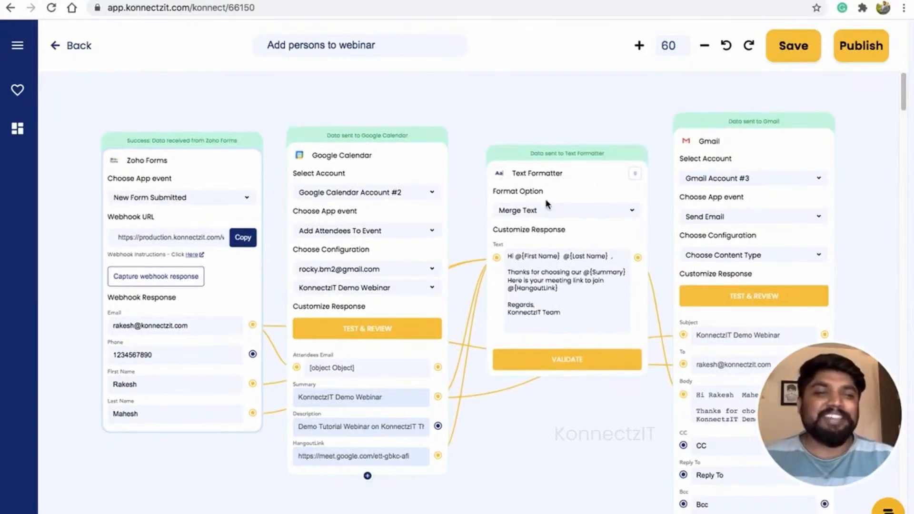